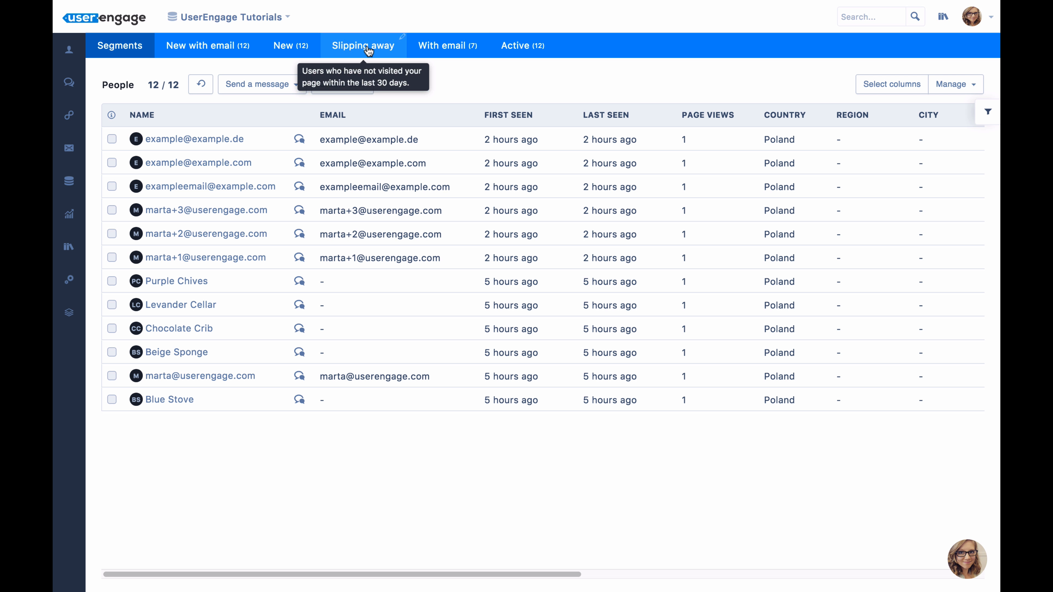
View the name and description of the Slipping away segment, and close its details without changes.
left_click(402, 34)
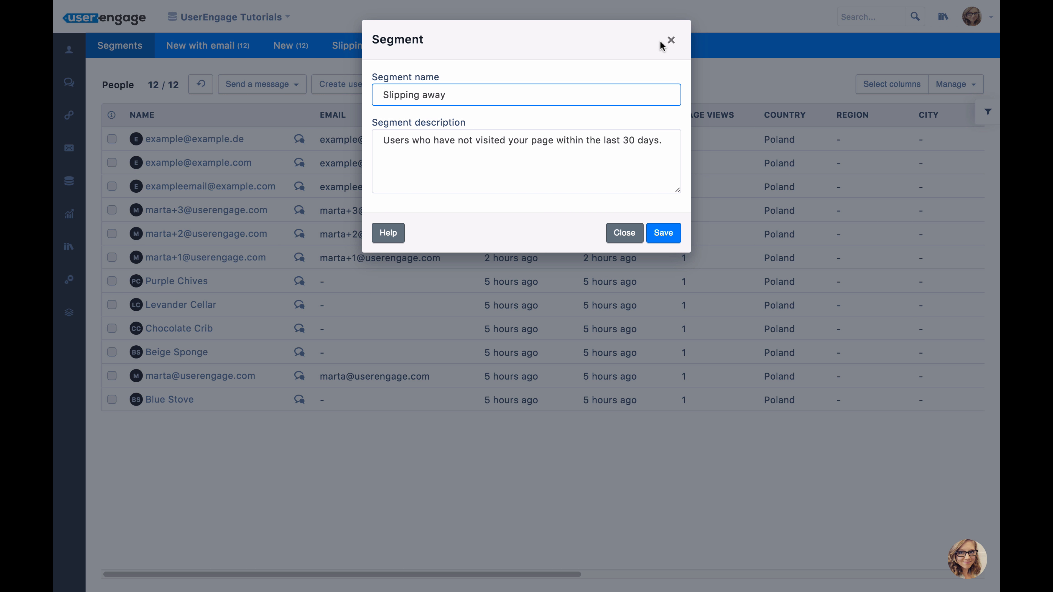
left_click(669, 41)
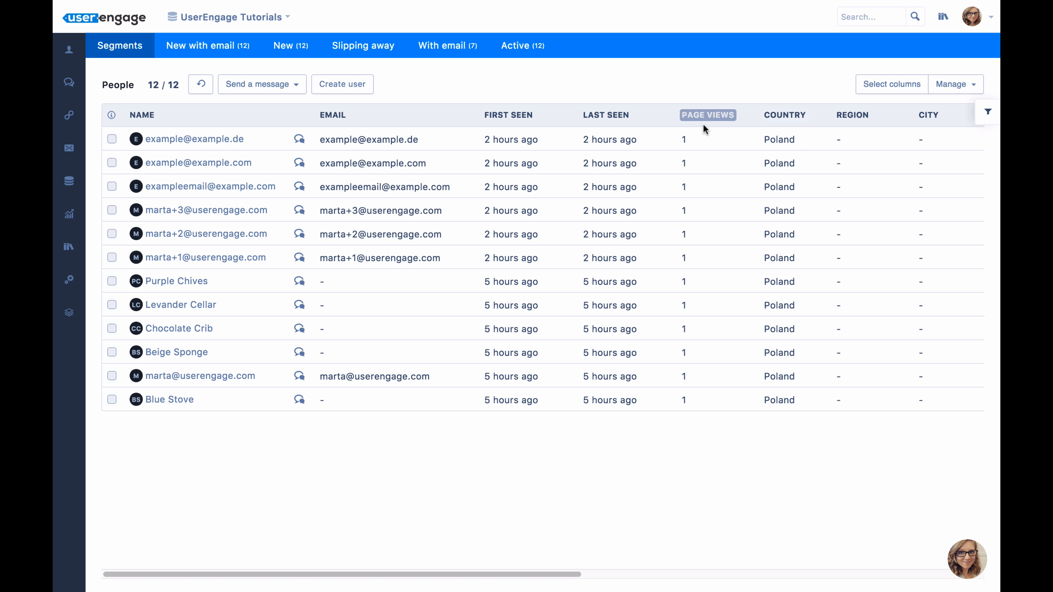
Look through the People table's columns and review the standard and custom attributes available in the column settings.
scroll(709, 186, "right", 2)
scroll(709, 186, "right", 5)
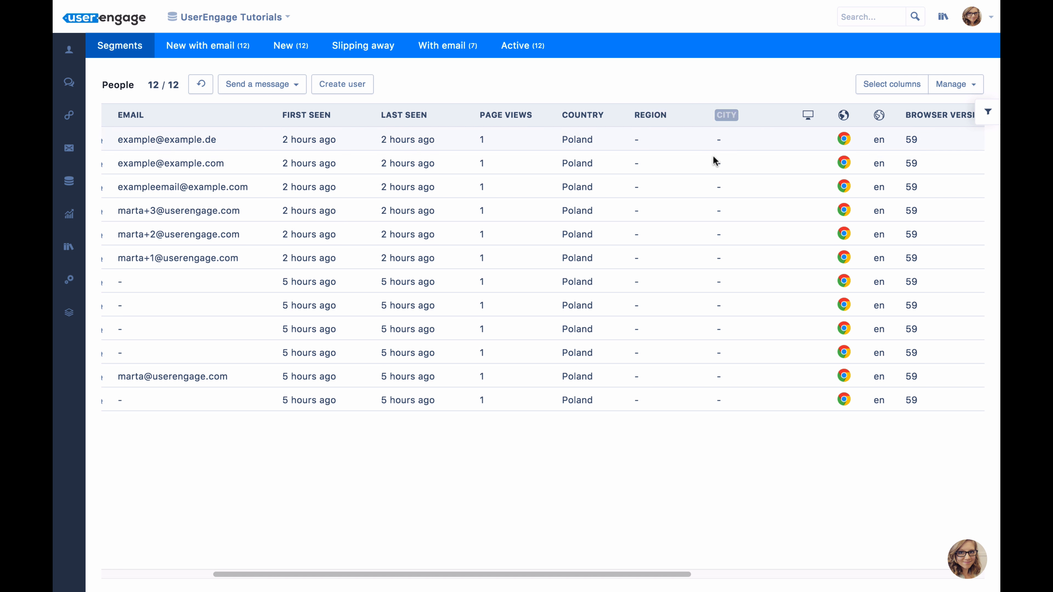
left_click(885, 84)
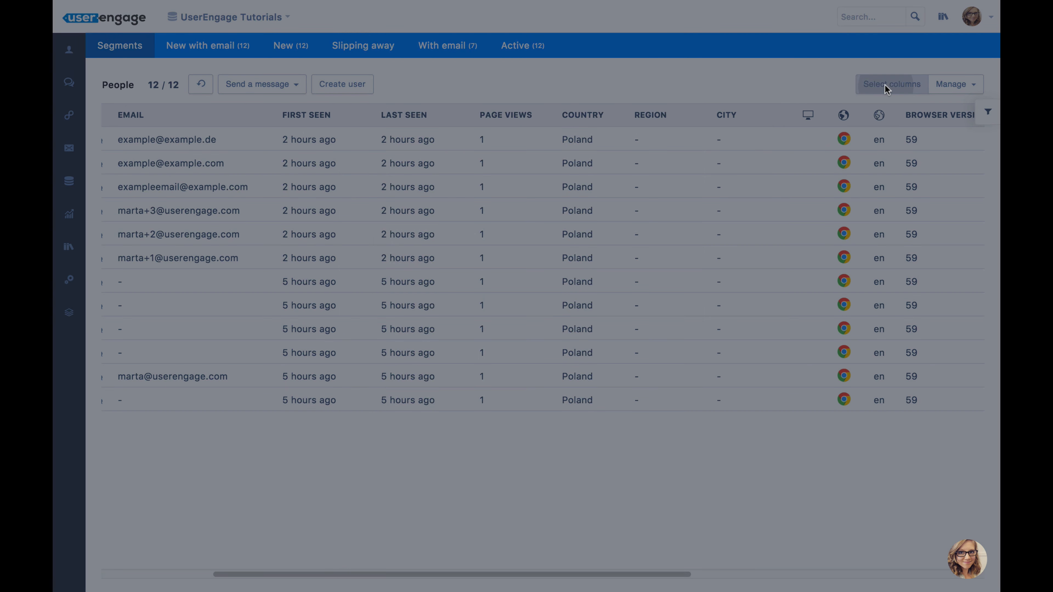
scroll(496, 149, "down", 5)
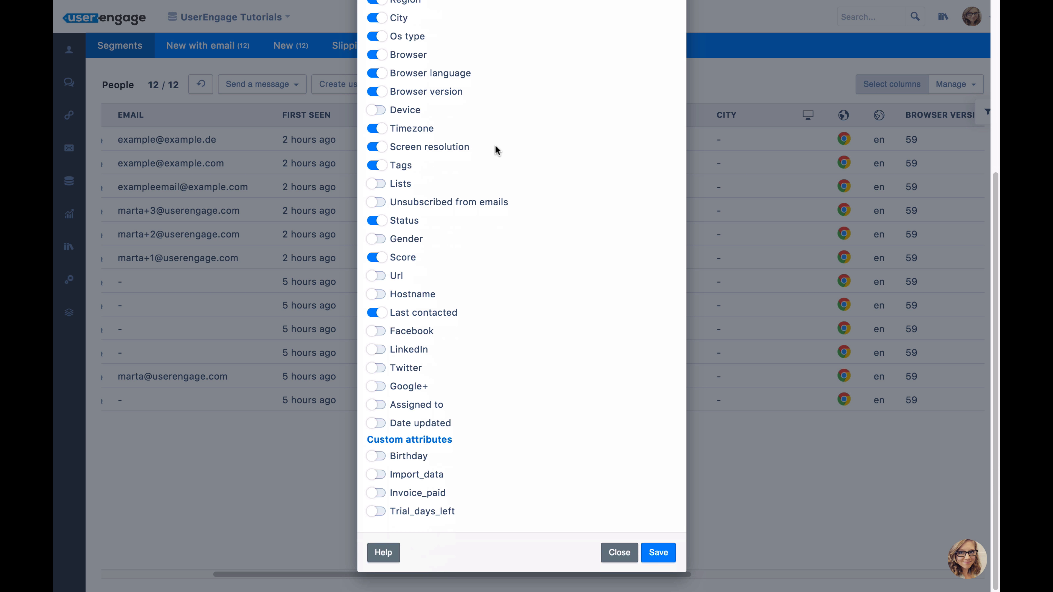
scroll(507, 237, "up", 5)
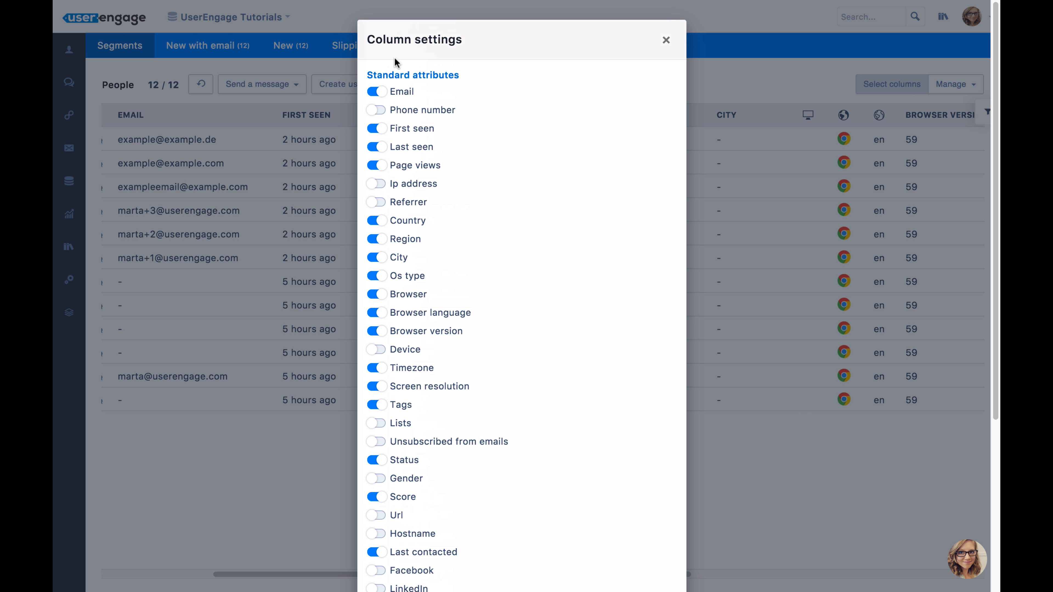
scroll(456, 162, "down", 5)
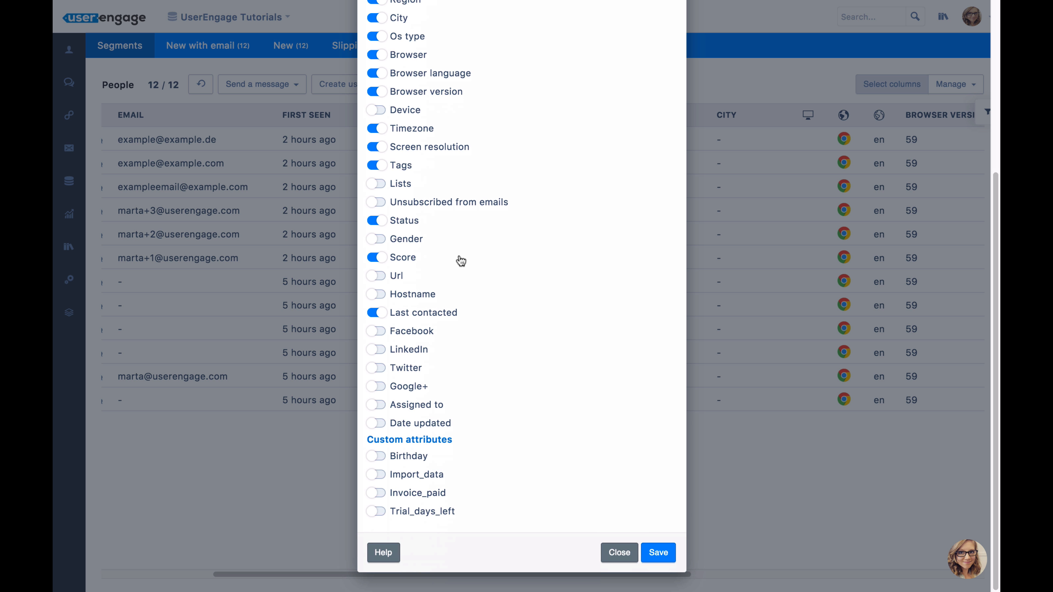
scroll(472, 376, "up", 5)
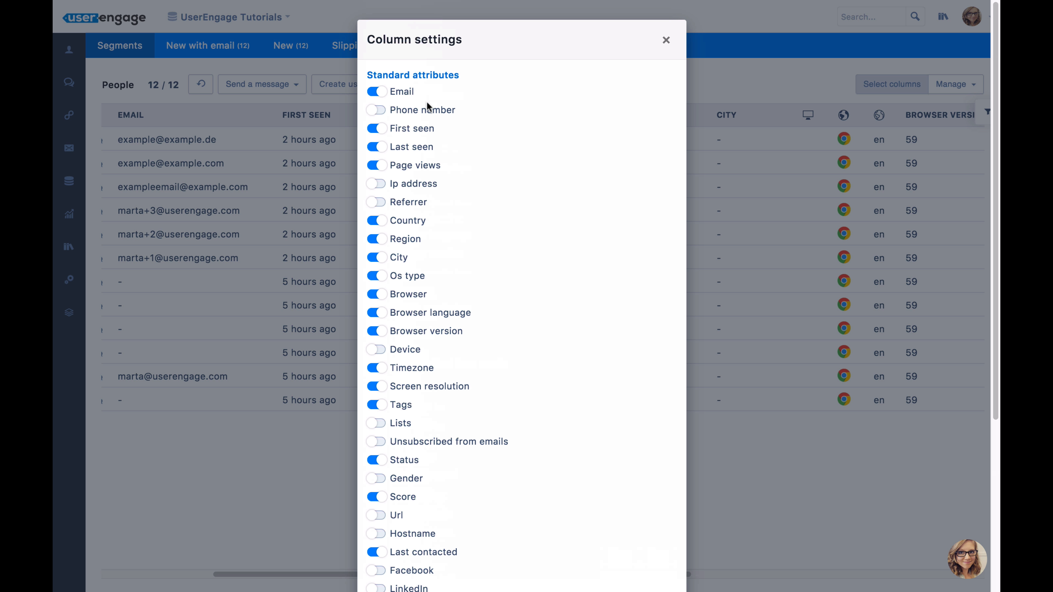
scroll(540, 258, "down", 5)
scroll(456, 429, "up", 1)
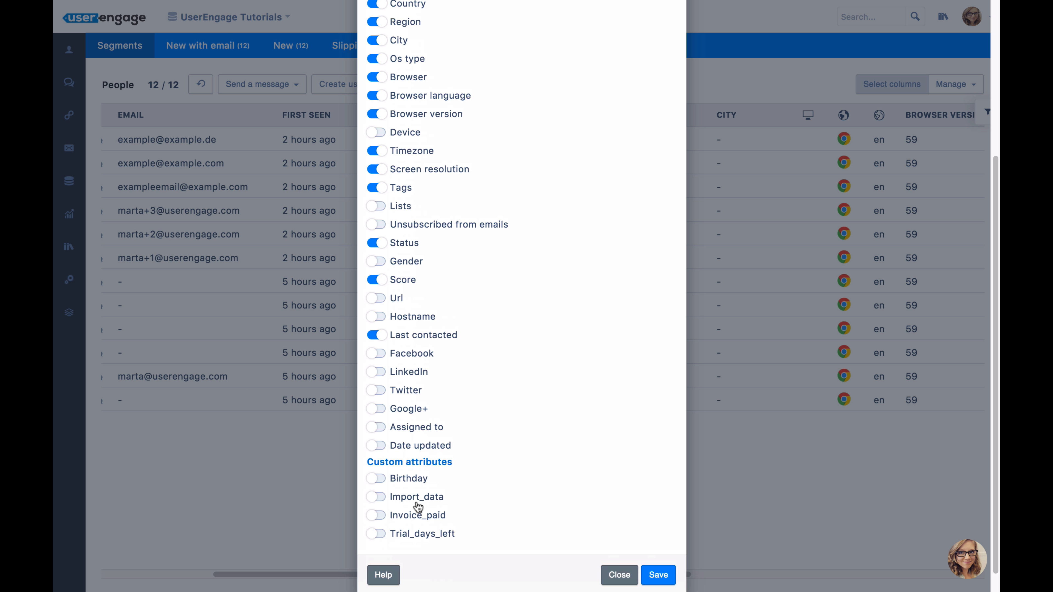
scroll(470, 445, "up", 2)
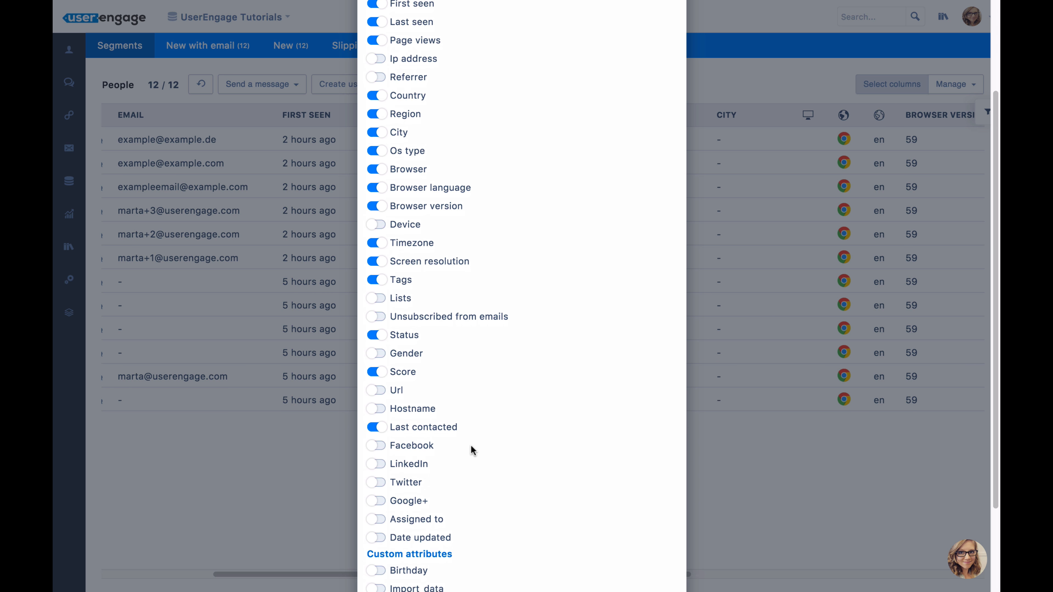
scroll(470, 444, "down", 2)
scroll(440, 465, "up", 3)
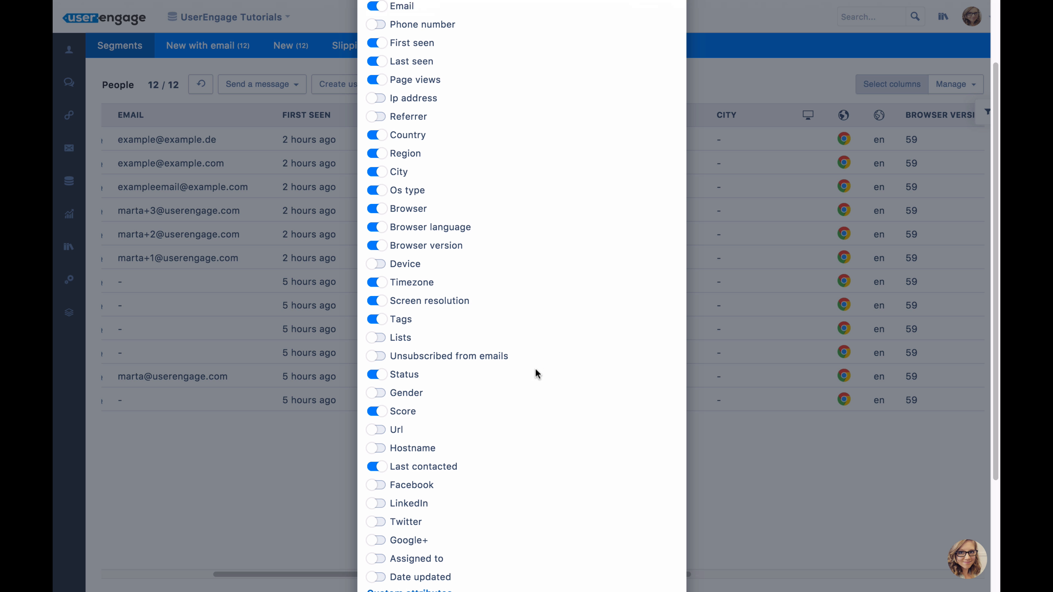
scroll(539, 373, "up", 3)
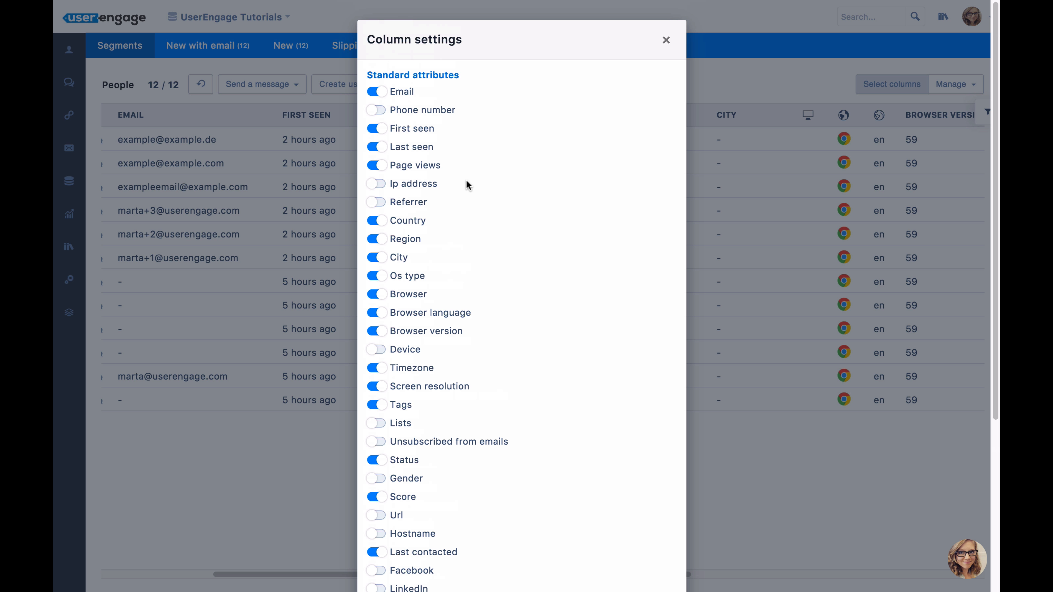
scroll(467, 186, "down", 3)
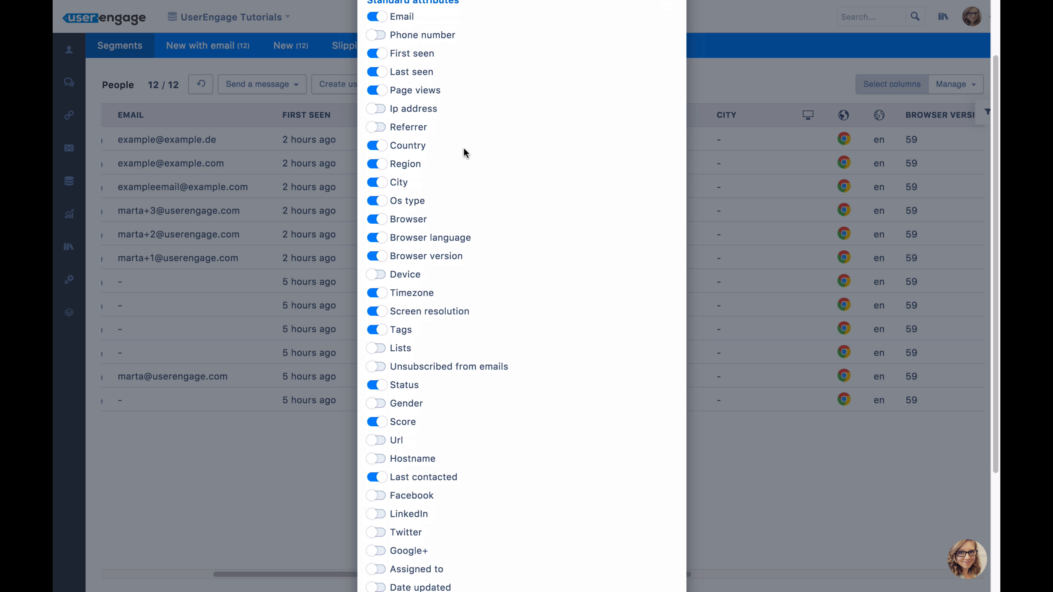
scroll(442, 98, "up", 1)
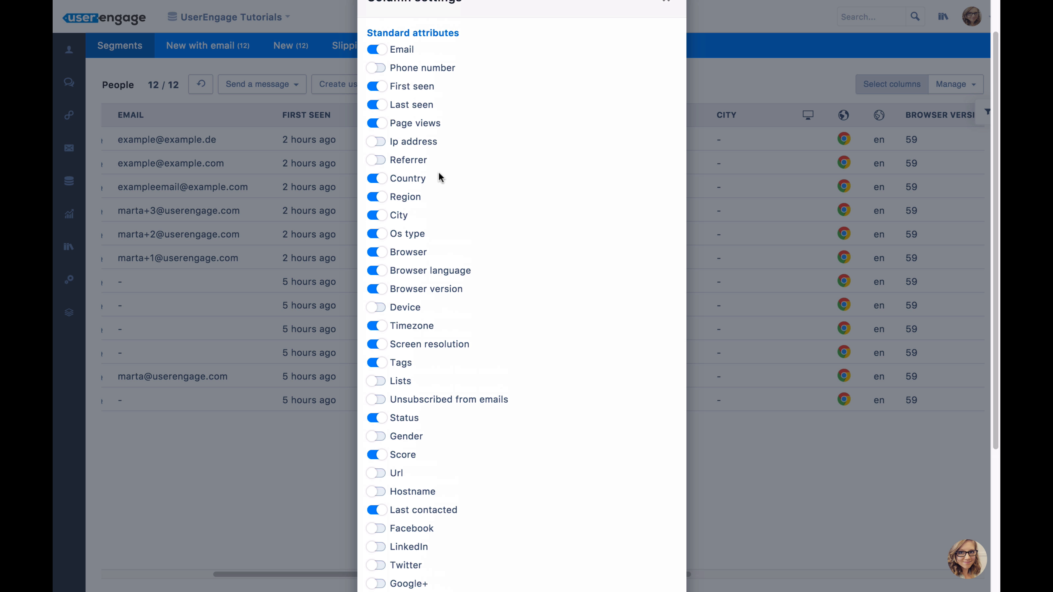
scroll(413, 168, "down", 2)
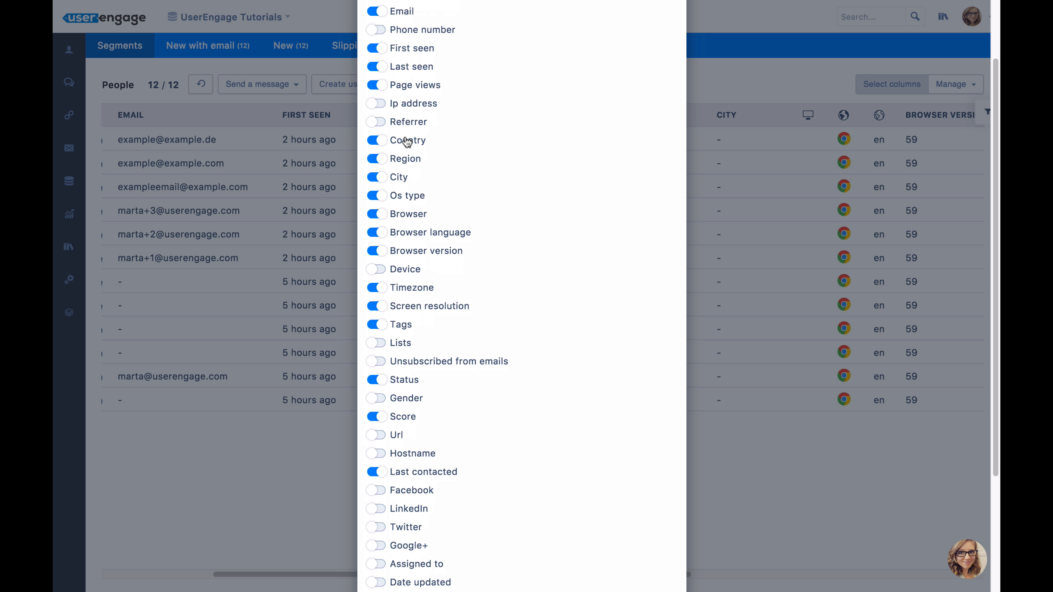
scroll(412, 187, "down", 3)
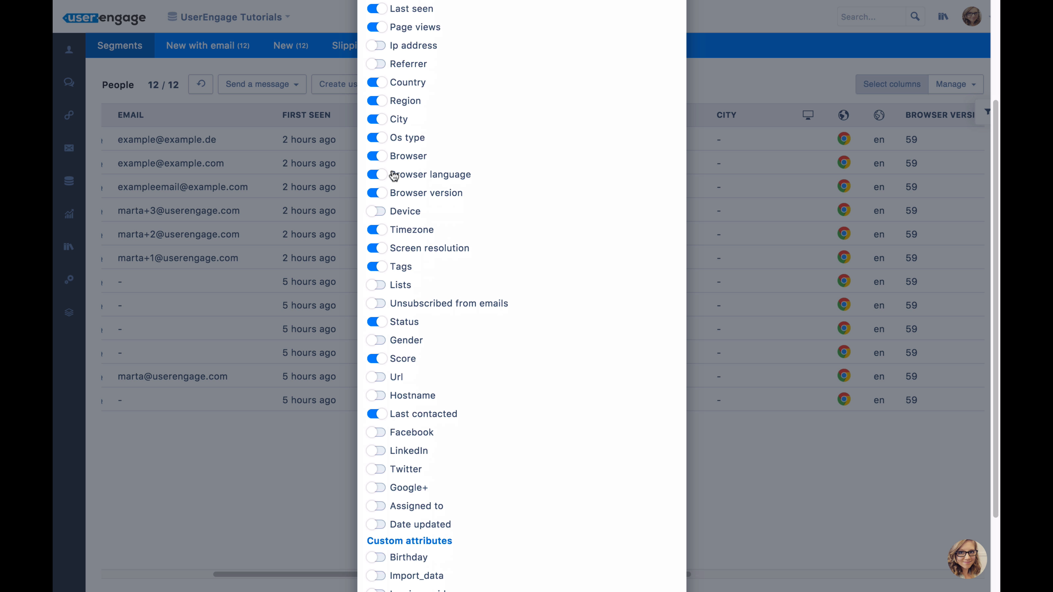
Turn off the Country, Region and City columns in the column settings.
left_click(377, 83)
left_click(376, 101)
left_click(381, 122)
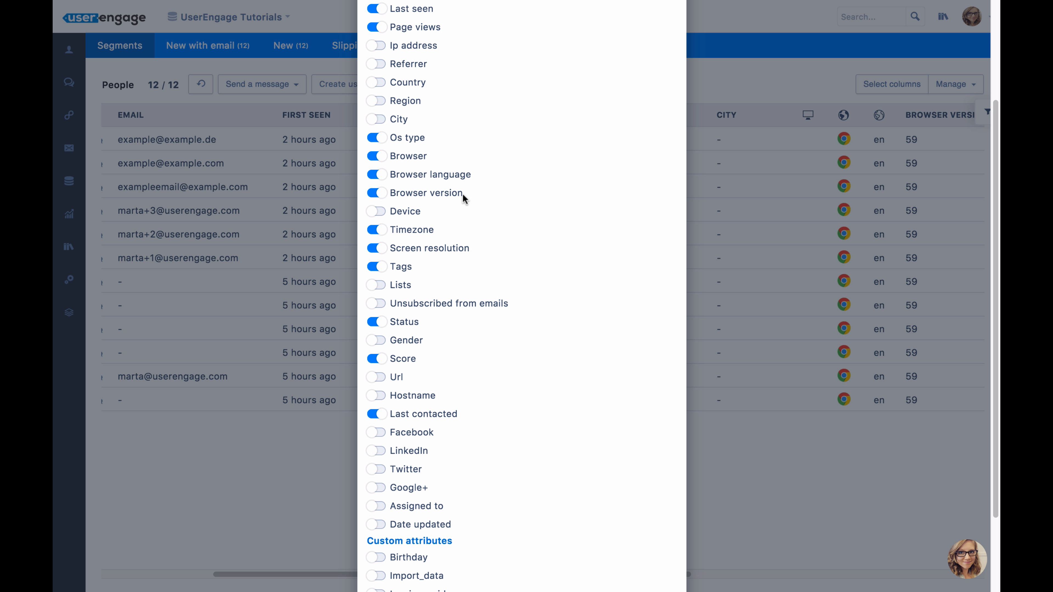
Turn on the custom attribute Birthday as a column and save the column settings.
scroll(446, 232, "down", 1)
scroll(447, 234, "up", 3)
scroll(459, 158, "up", 2)
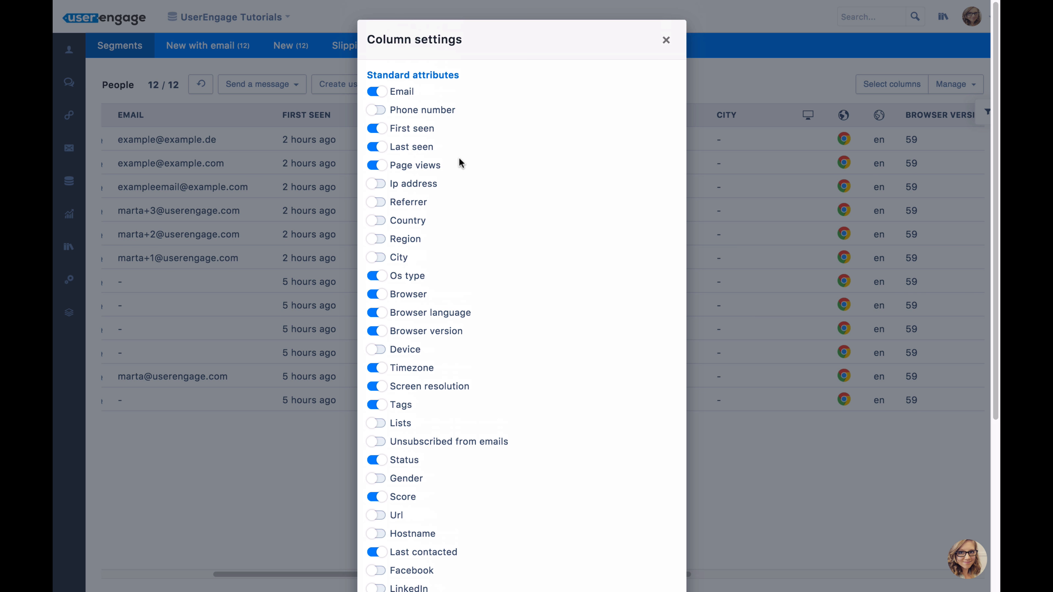
scroll(497, 327, "down", 5)
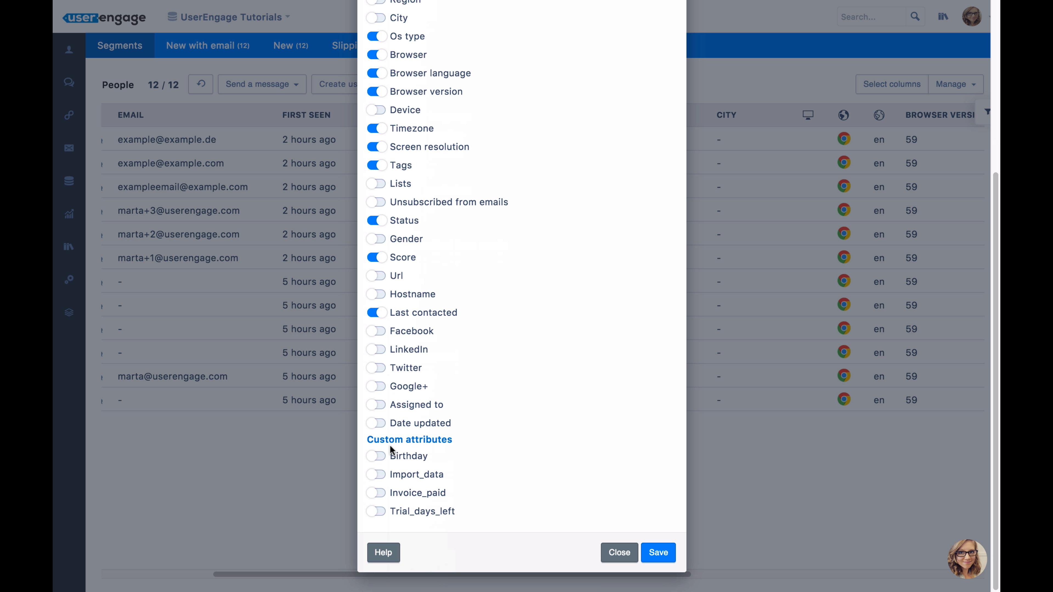
left_click(376, 457)
left_click(659, 553)
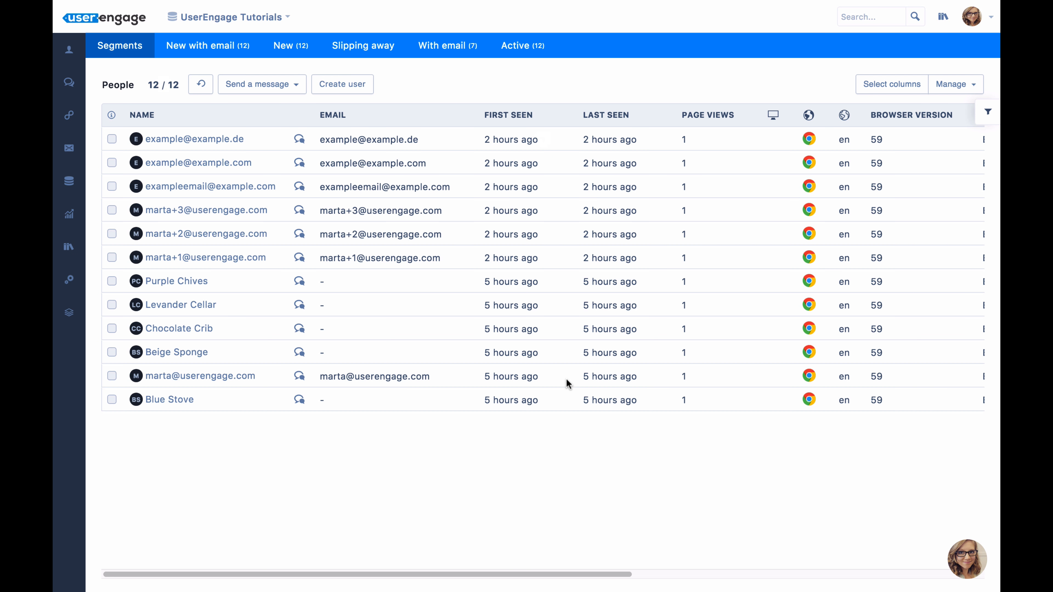
Look across the updated People table and select the first three people in the list.
scroll(512, 436, "right", 5)
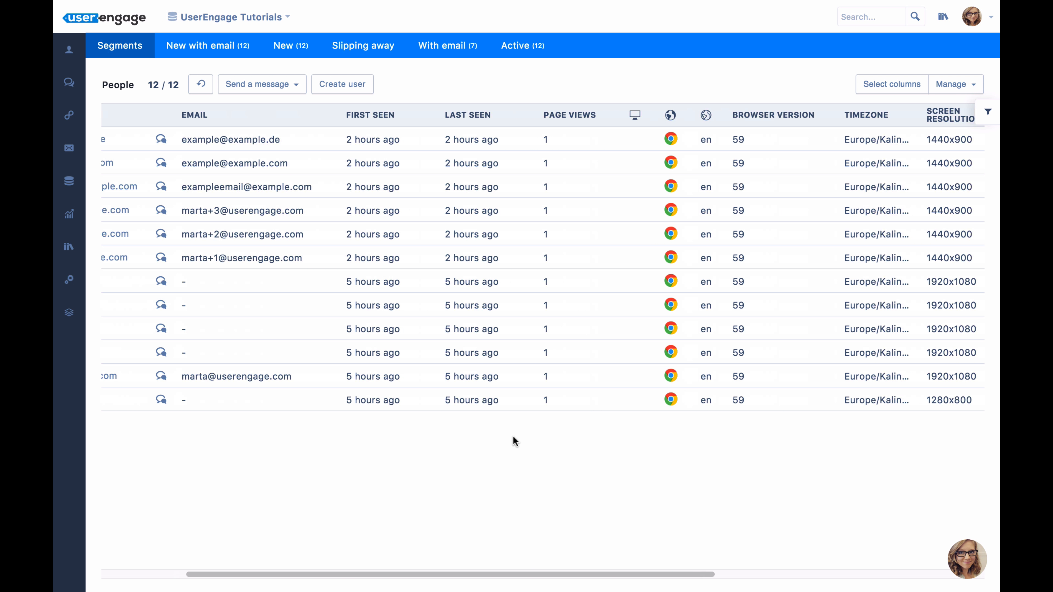
scroll(632, 420, "right", 4)
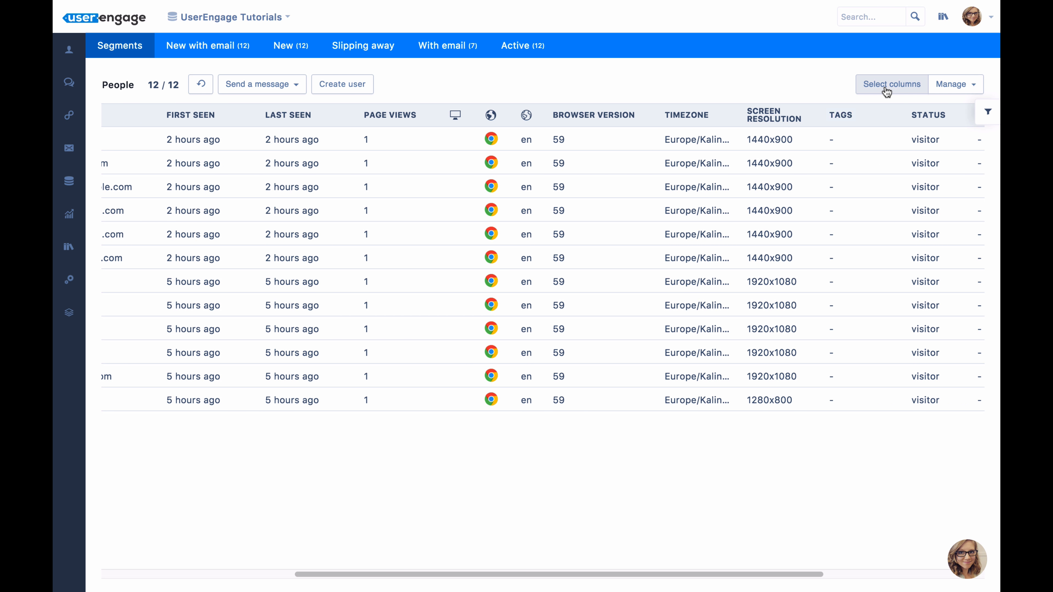
scroll(628, 150, "left", 10)
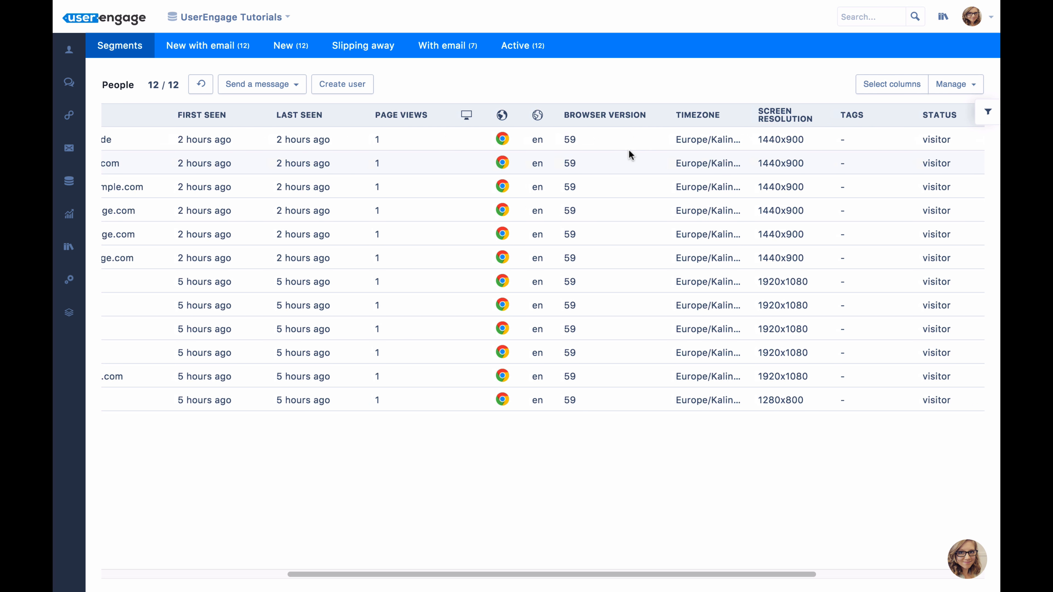
scroll(213, 153, "left", 3)
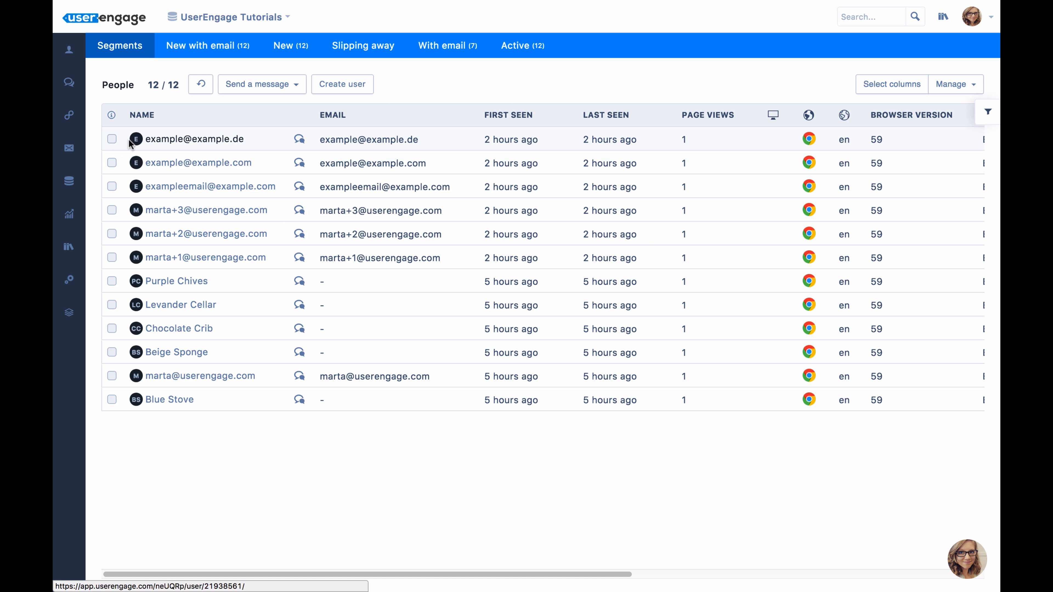
left_click(111, 141)
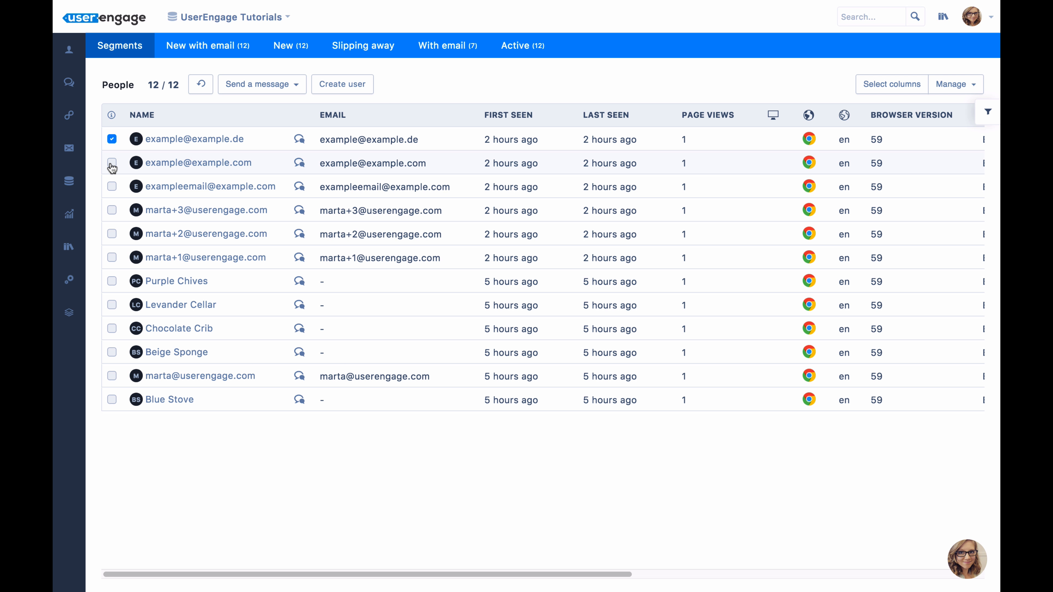
left_click(112, 188)
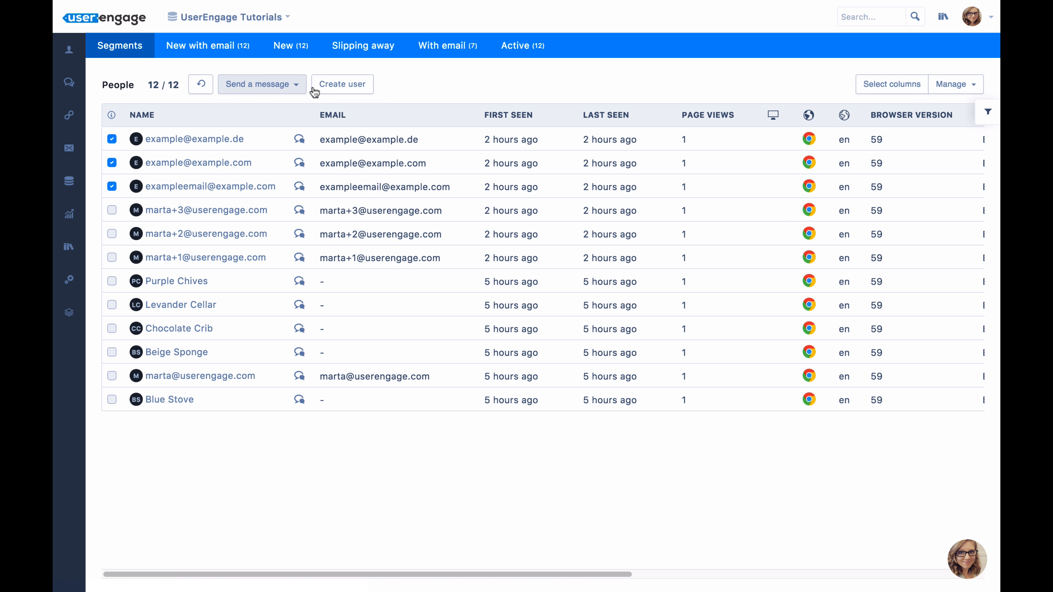
left_click(948, 92)
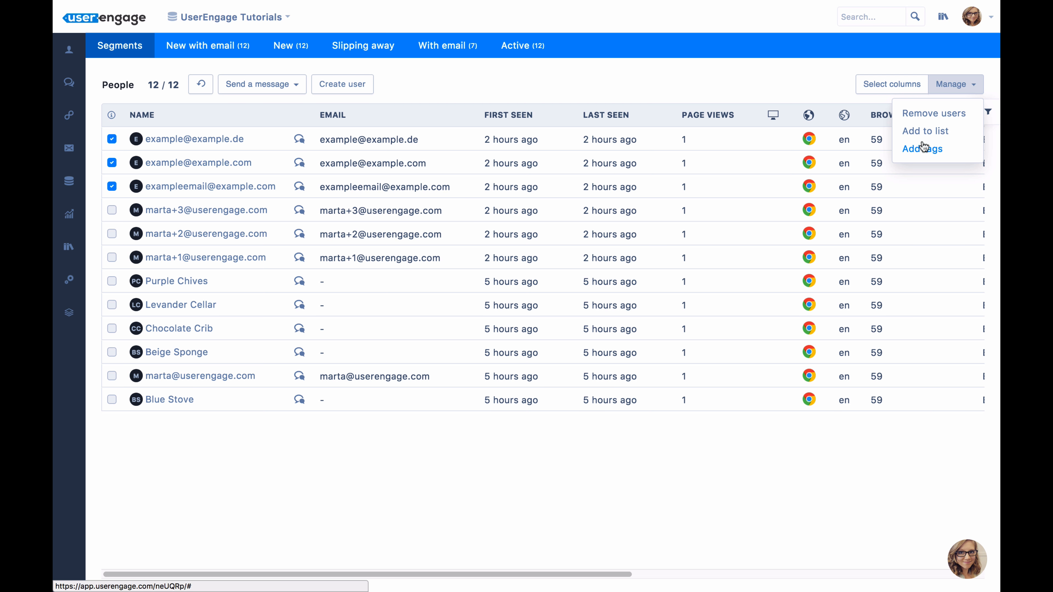
left_click(626, 88)
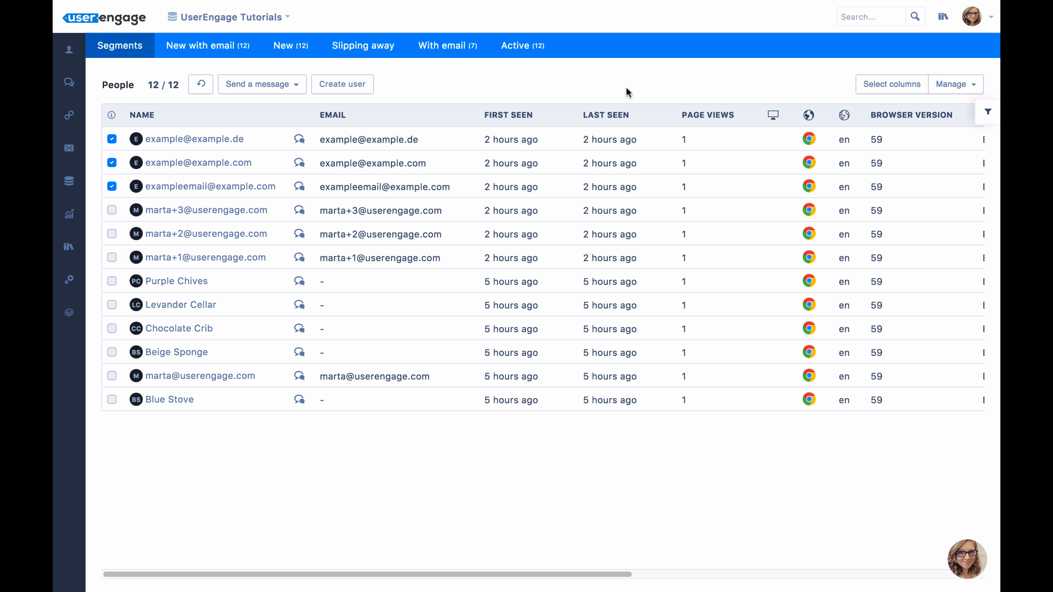
Draft an email to the three selected people with subject "Hi hello" and text "Hi, how are you?", and close it without sending.
left_click(288, 85)
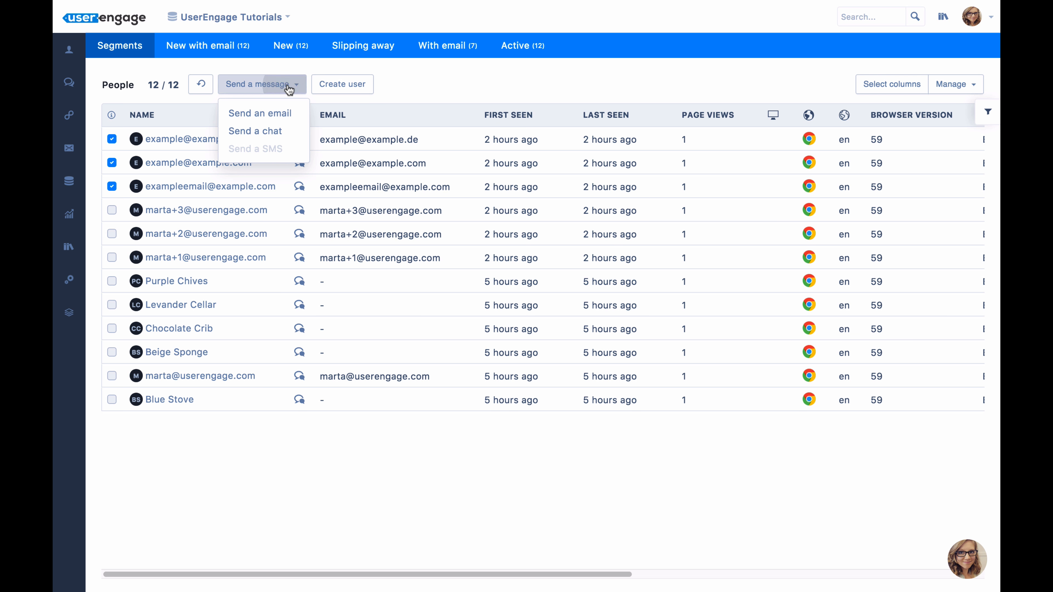
left_click(254, 113)
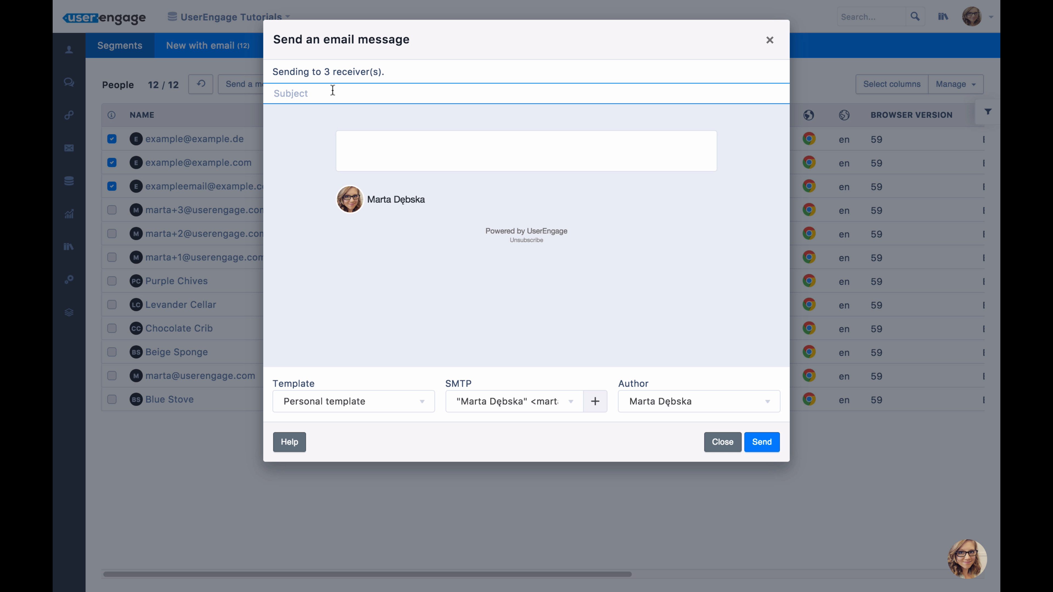
type("Hi hello")
left_click(371, 146)
type("Hi, how are you?")
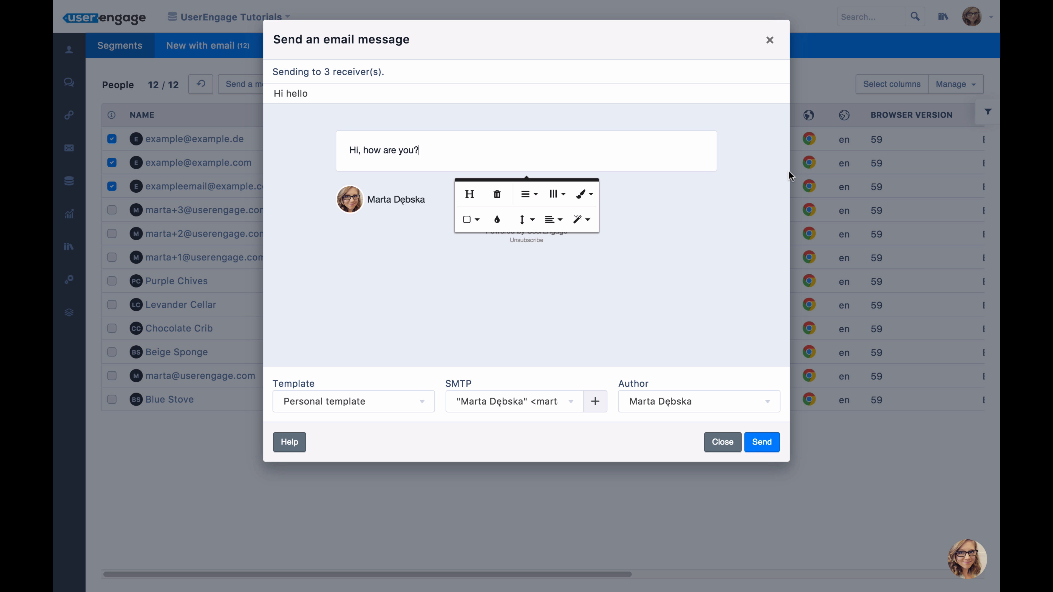
left_click(770, 41)
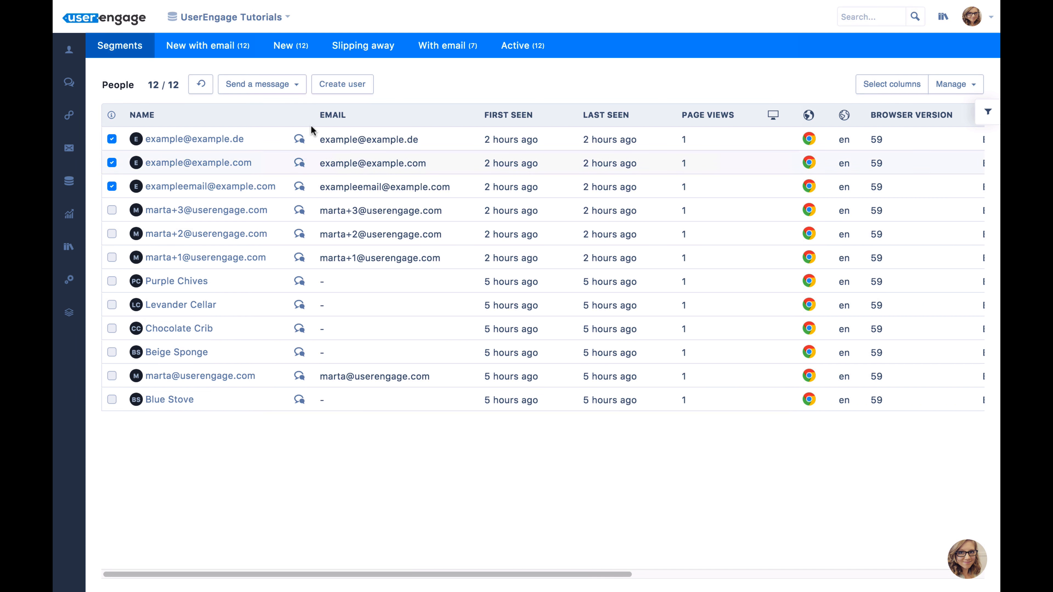
Draft a chat message to the three selected people reading "Hi! How are you?" and set it to use the last active conversation.
left_click(289, 85)
left_click(286, 132)
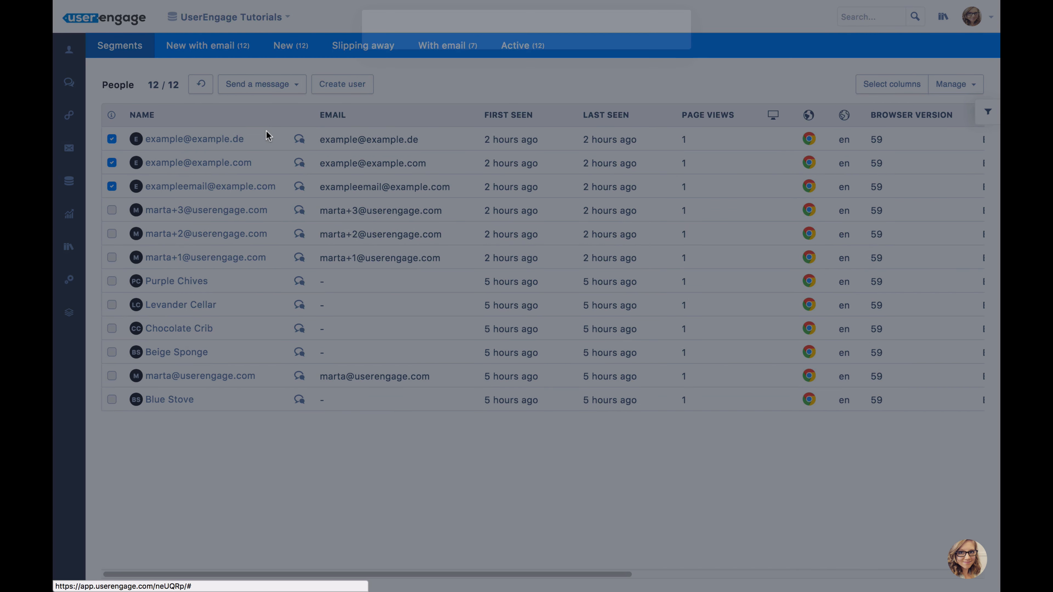
triple_click(264, 133)
type("Hi! How are you?")
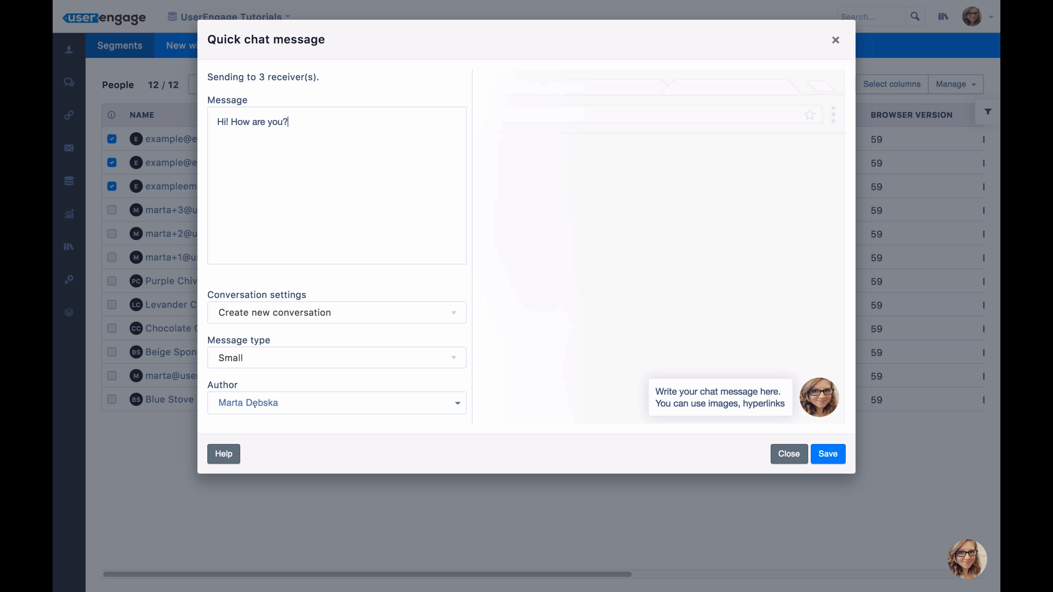
left_click(277, 307)
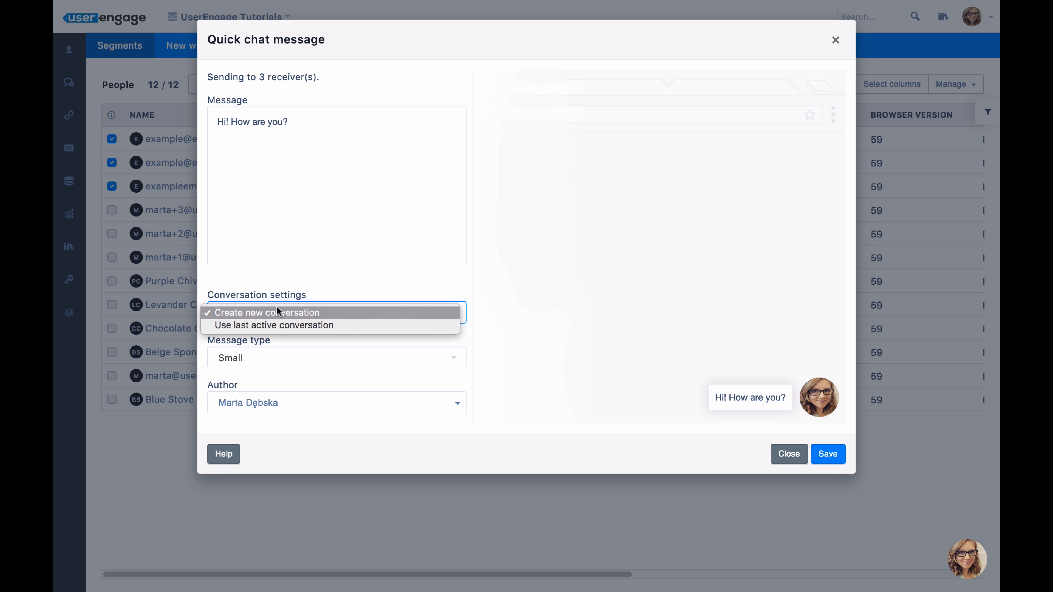
left_click(273, 326)
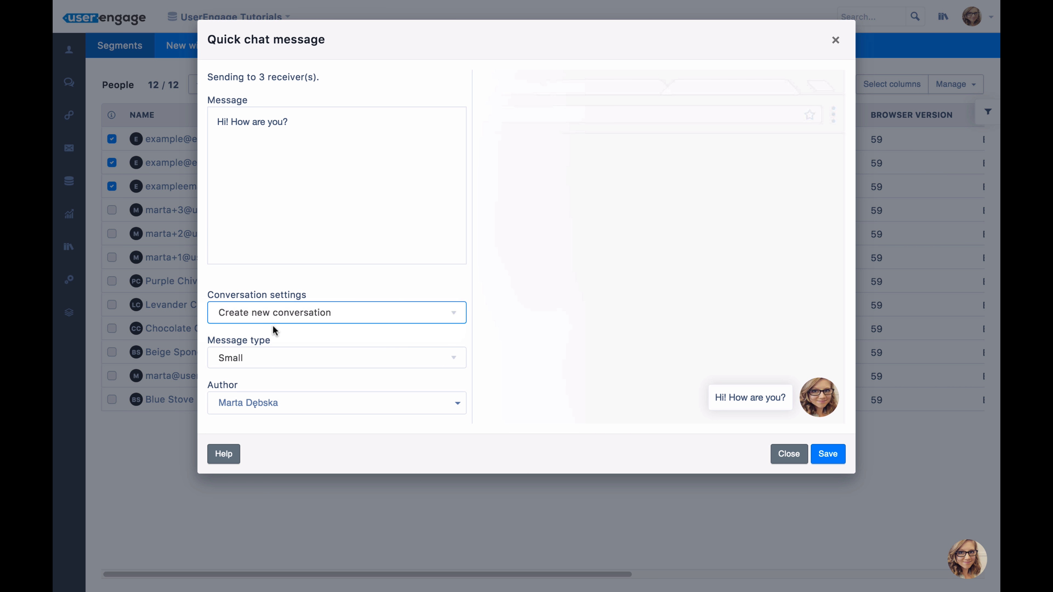
Preview the chat message as Micro, Medium and Big, set its type back to Small, and close the draft without saving.
left_click(263, 354)
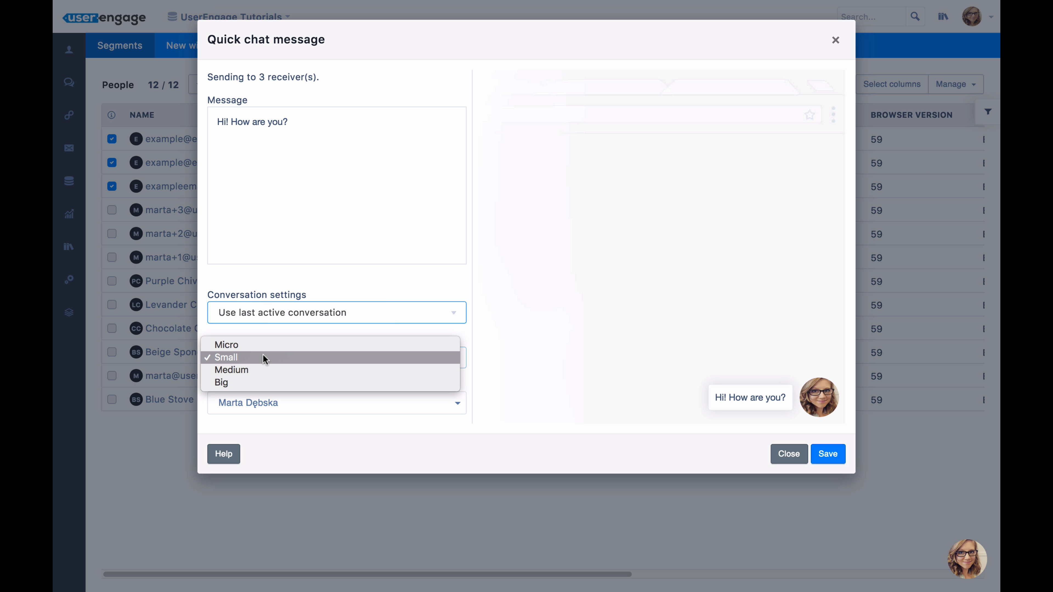
left_click(247, 344)
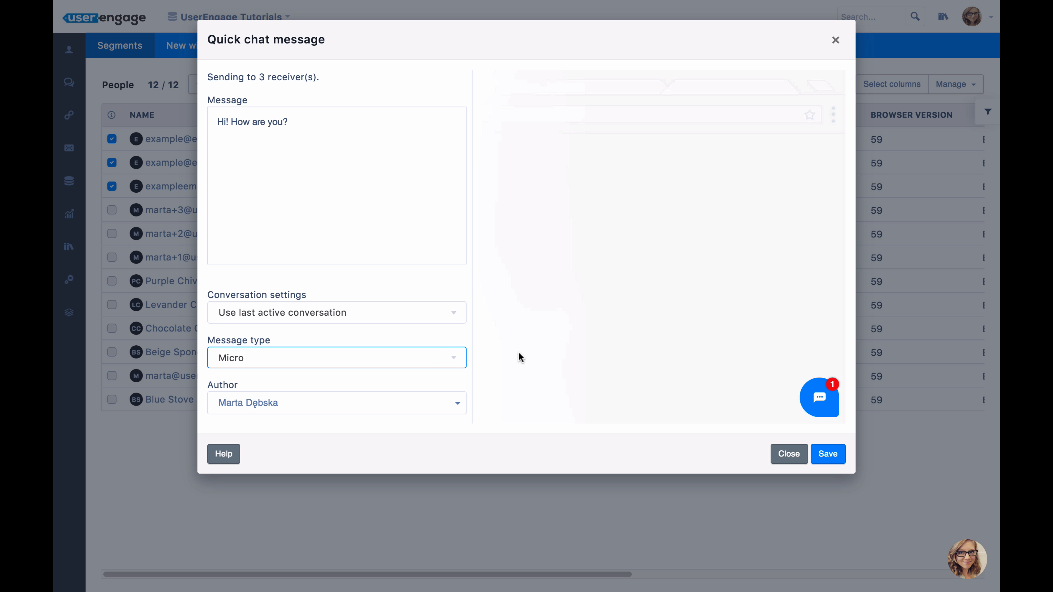
left_click(423, 357)
left_click(293, 380)
left_click(291, 355)
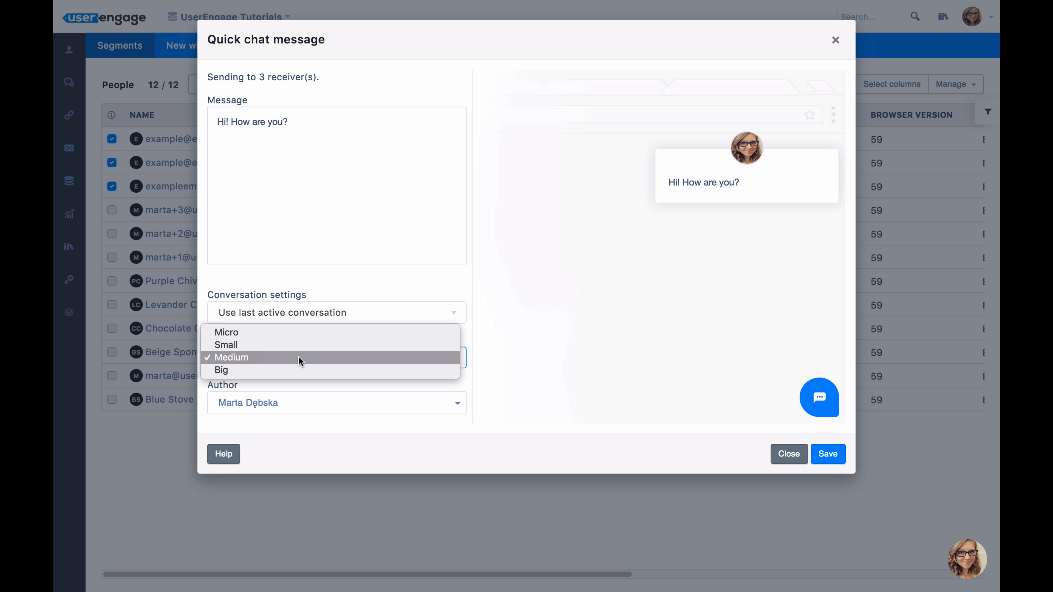
left_click(273, 370)
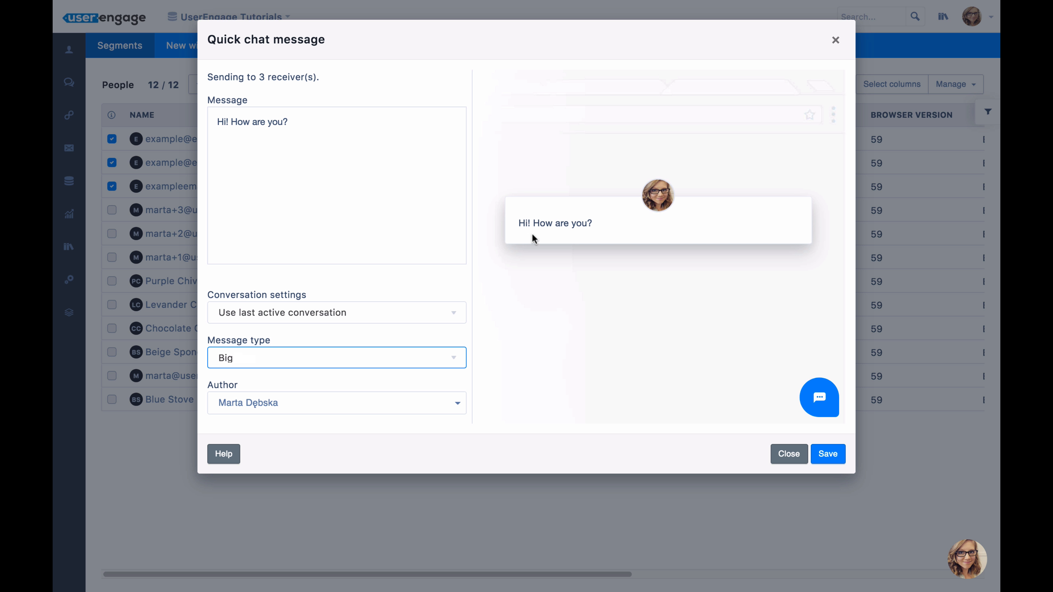
left_click(291, 352)
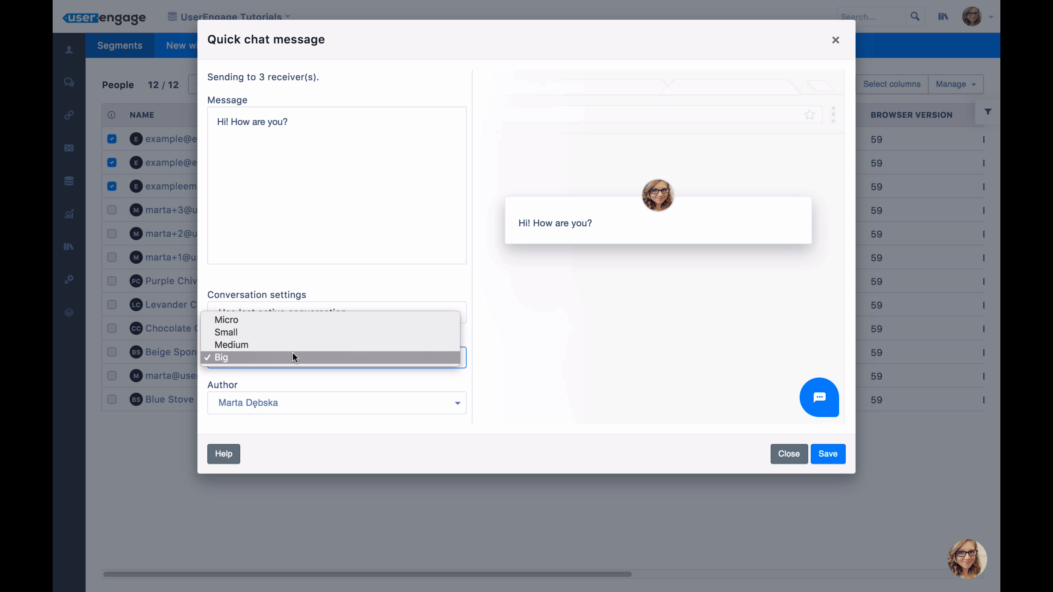
left_click(260, 327)
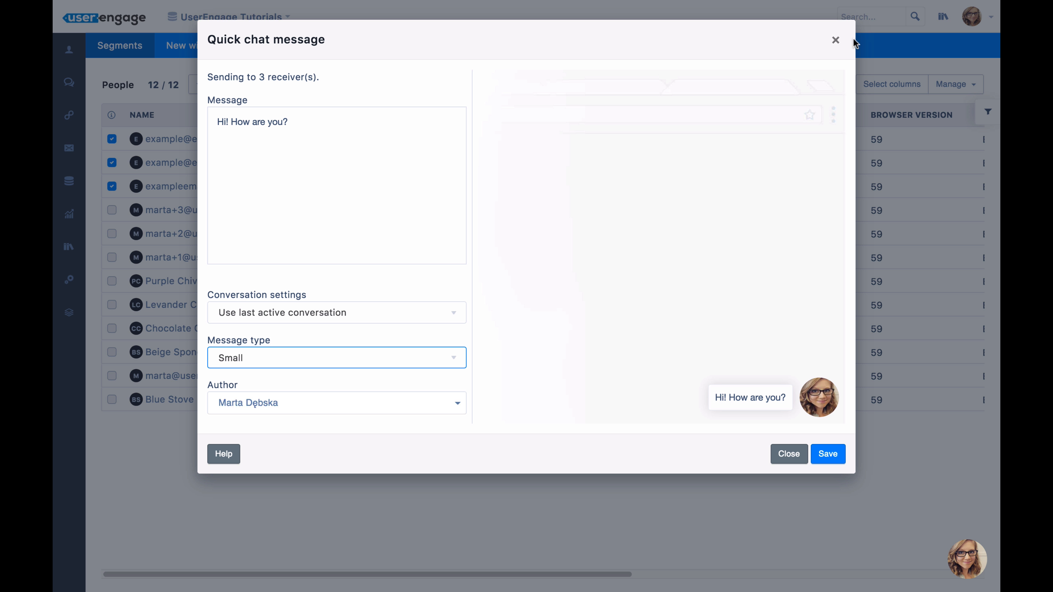
left_click(835, 40)
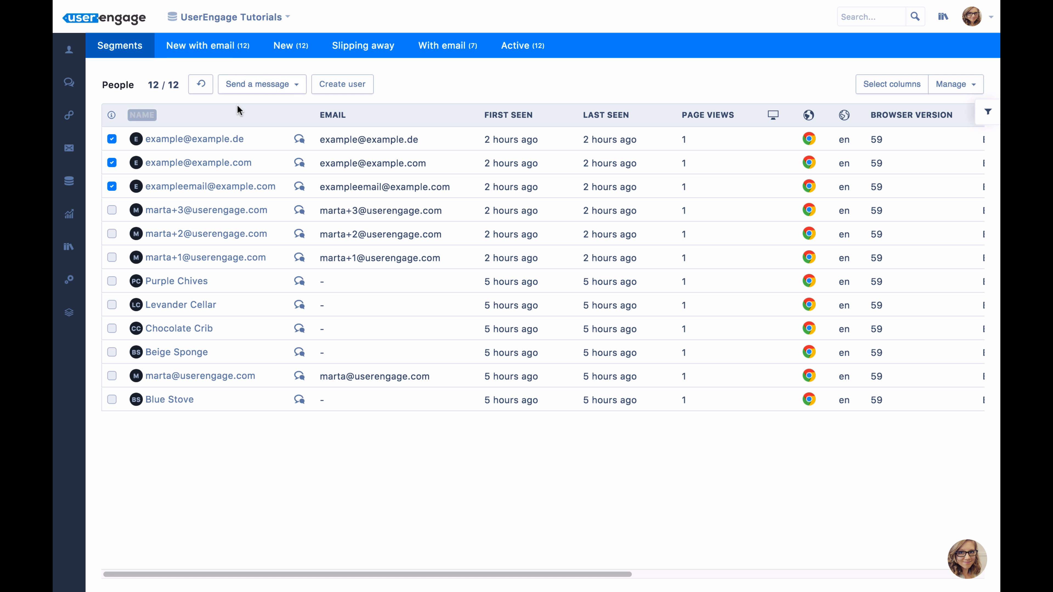
Open the form for creating a user, review its standard and custom attribute fields, and close it without saving.
left_click(345, 85)
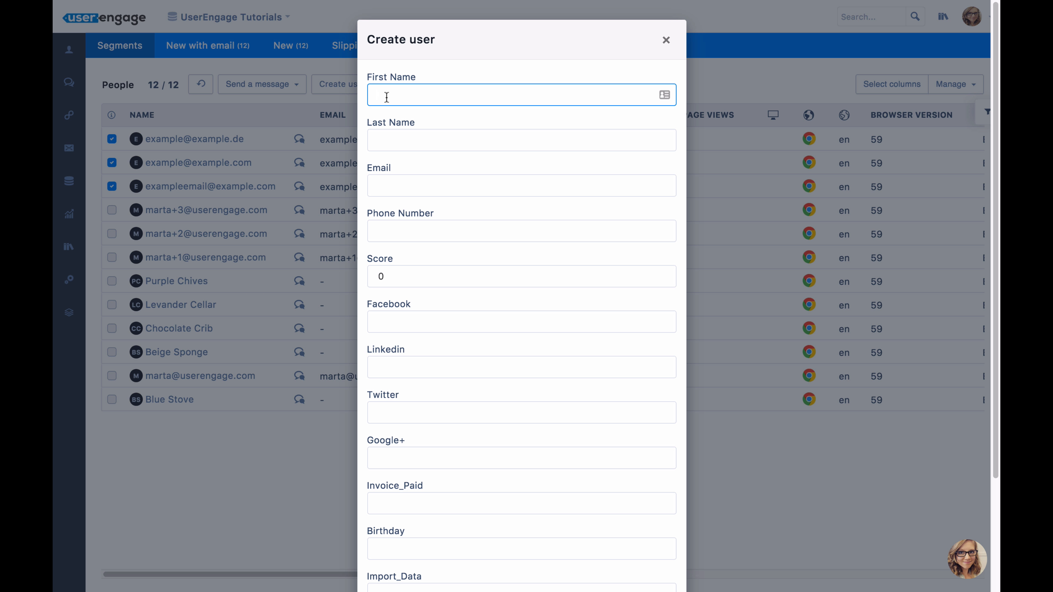
left_click(427, 139)
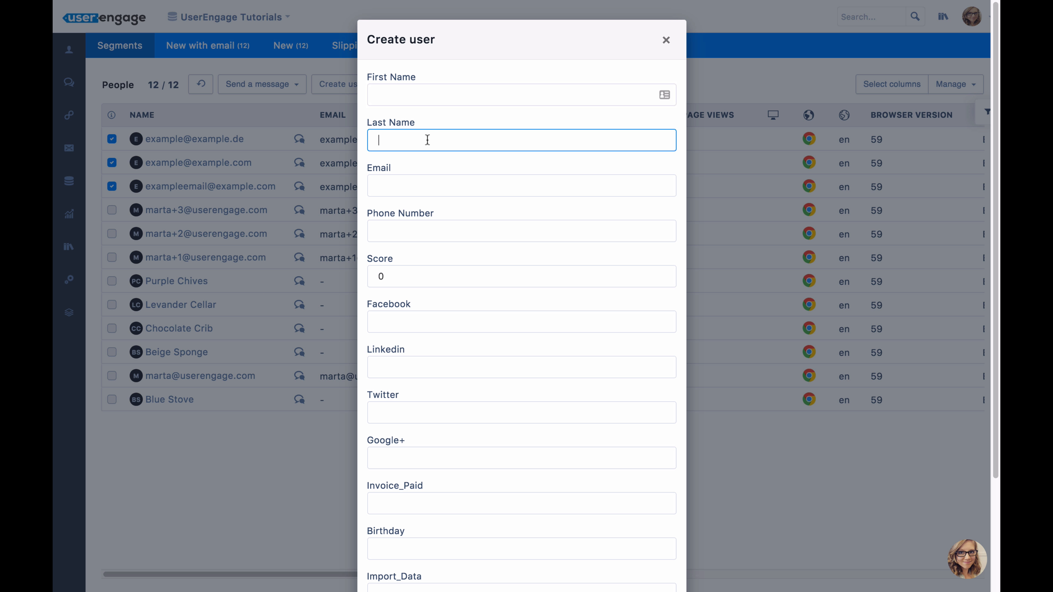
left_click(417, 175)
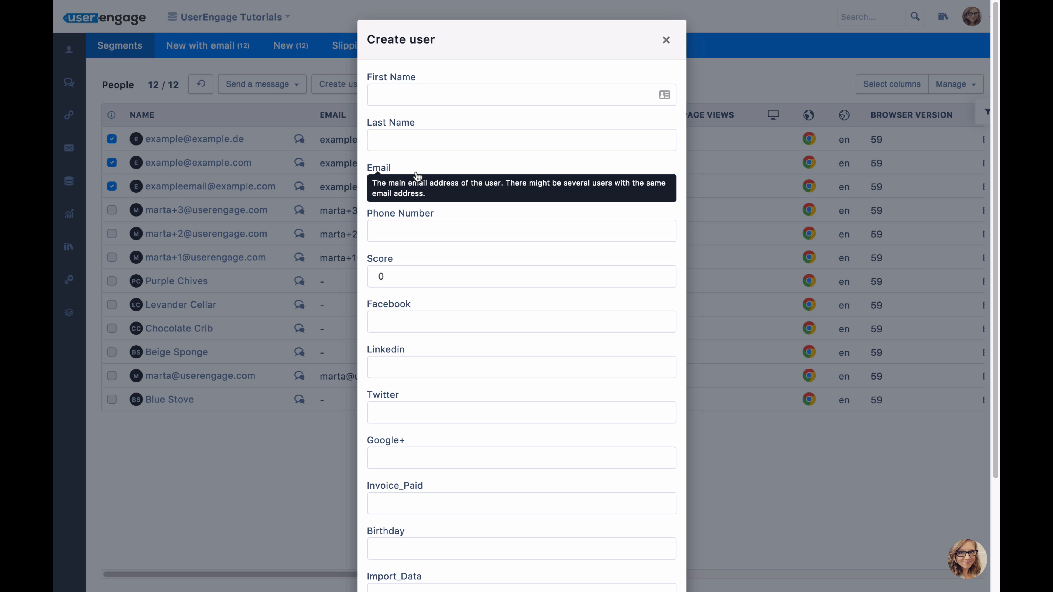
left_click(419, 226)
mouse_move(481, 258)
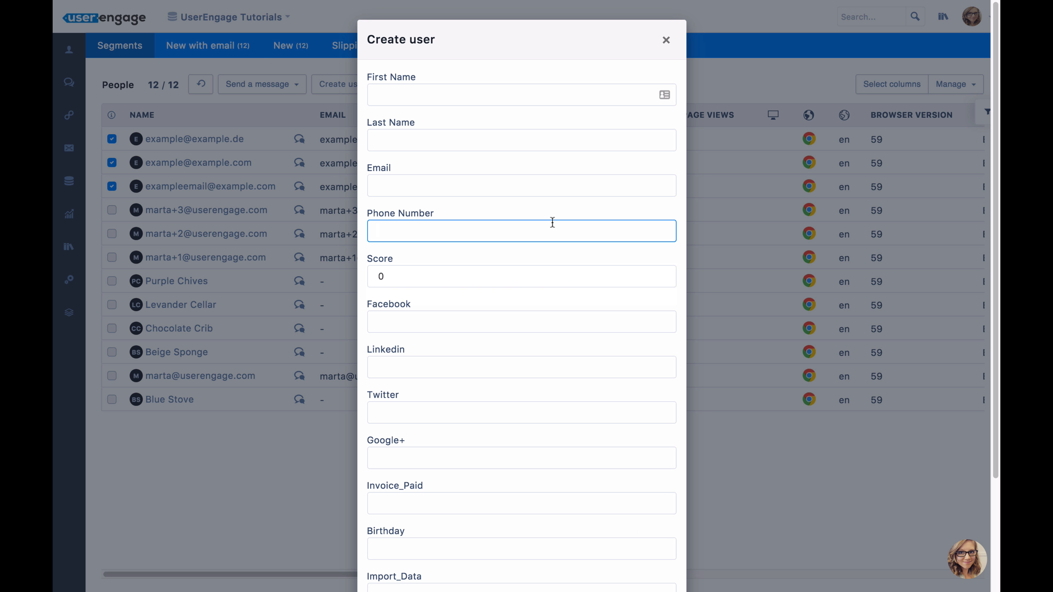
scroll(553, 222, "down", 3)
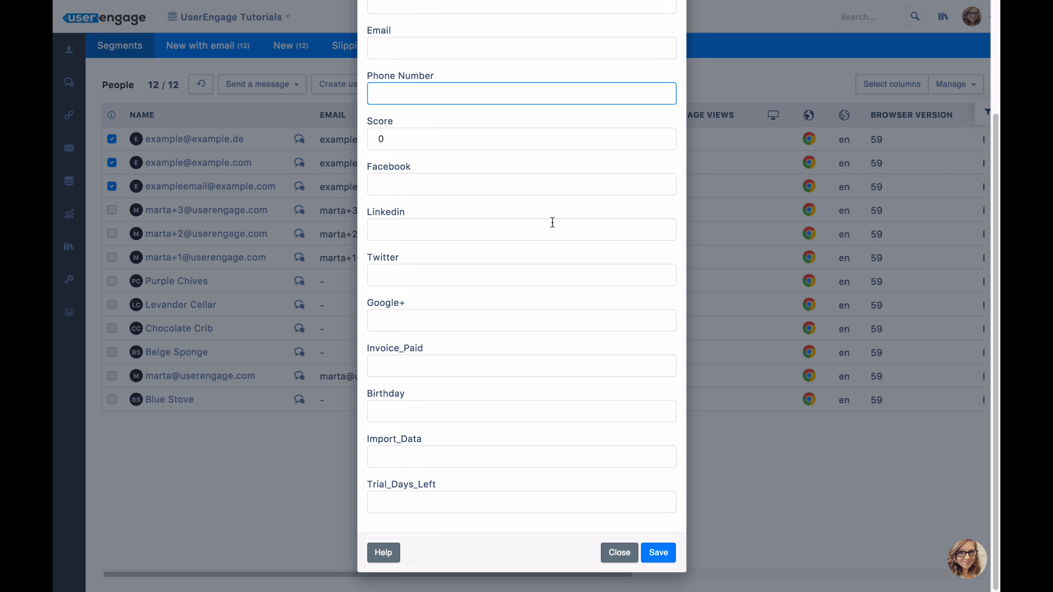
scroll(552, 223, "up", 3)
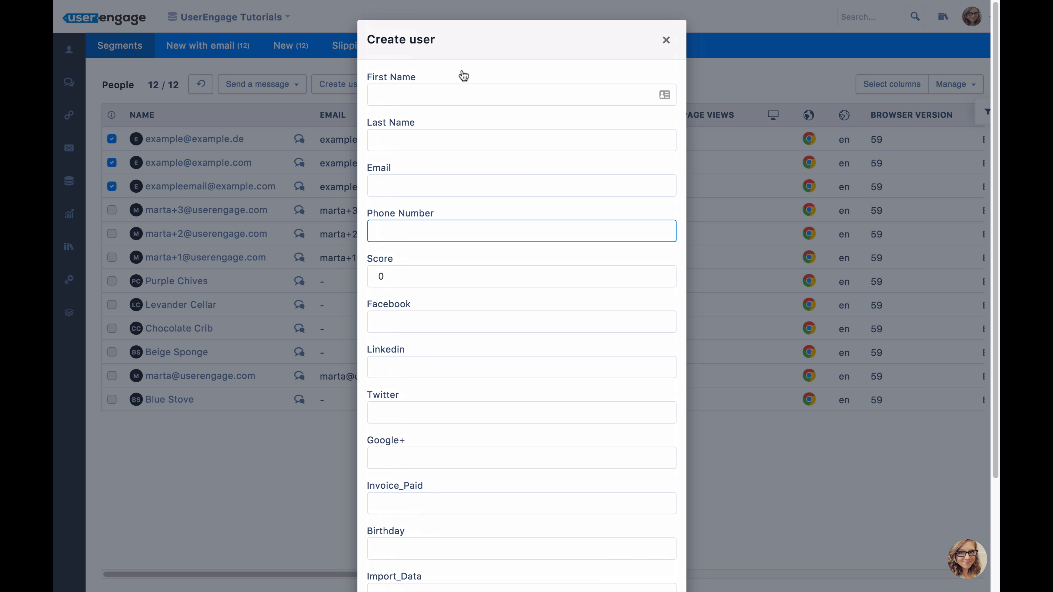
left_click(667, 42)
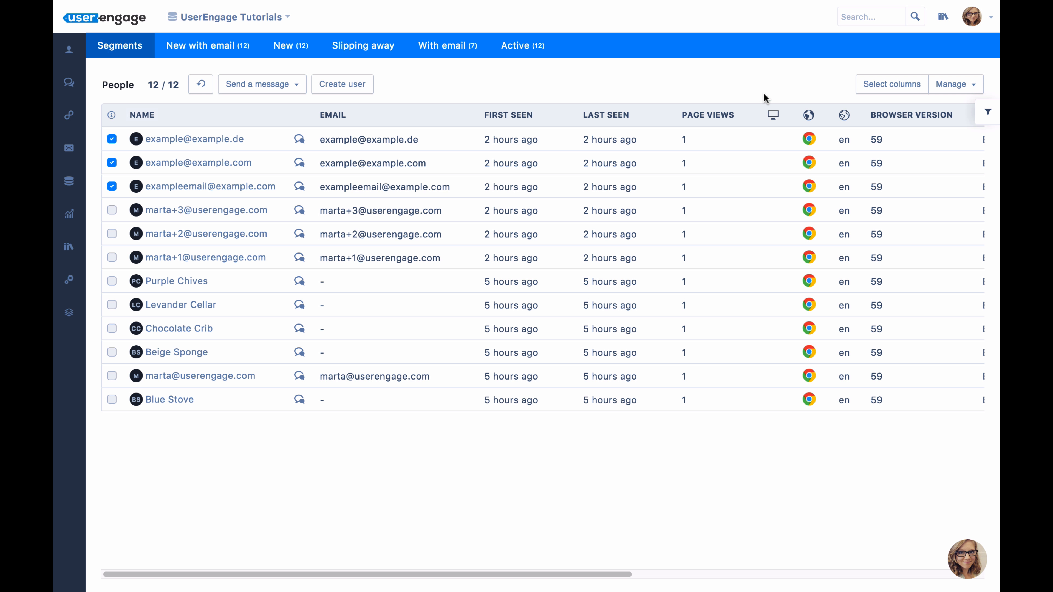
Open the people filters and add an Email filter with the condition "has any value".
left_click(988, 111)
left_click(734, 113)
left_click(988, 111)
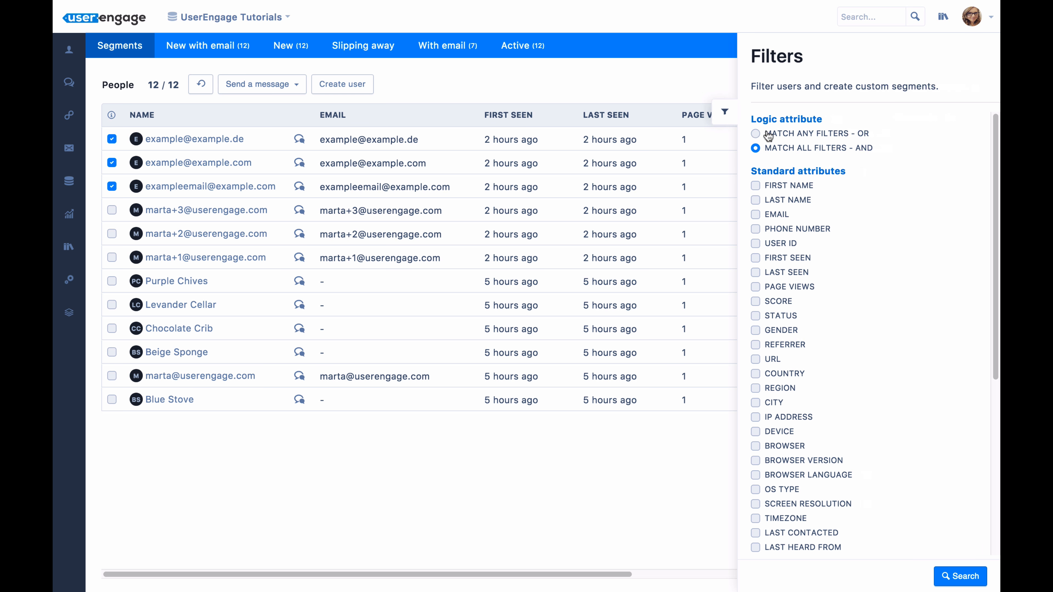
left_click(755, 214)
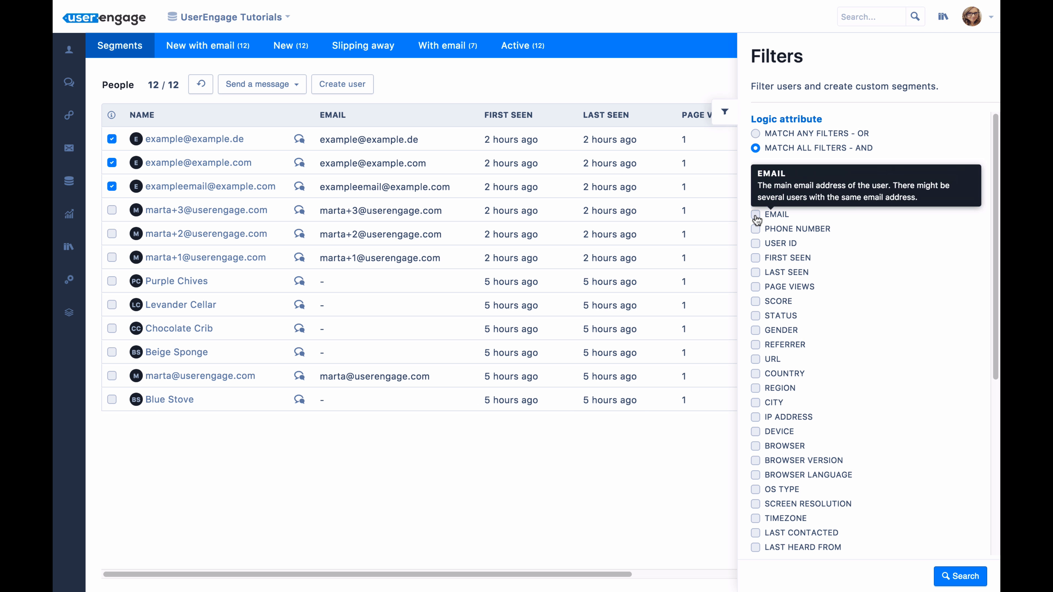
left_click(780, 244)
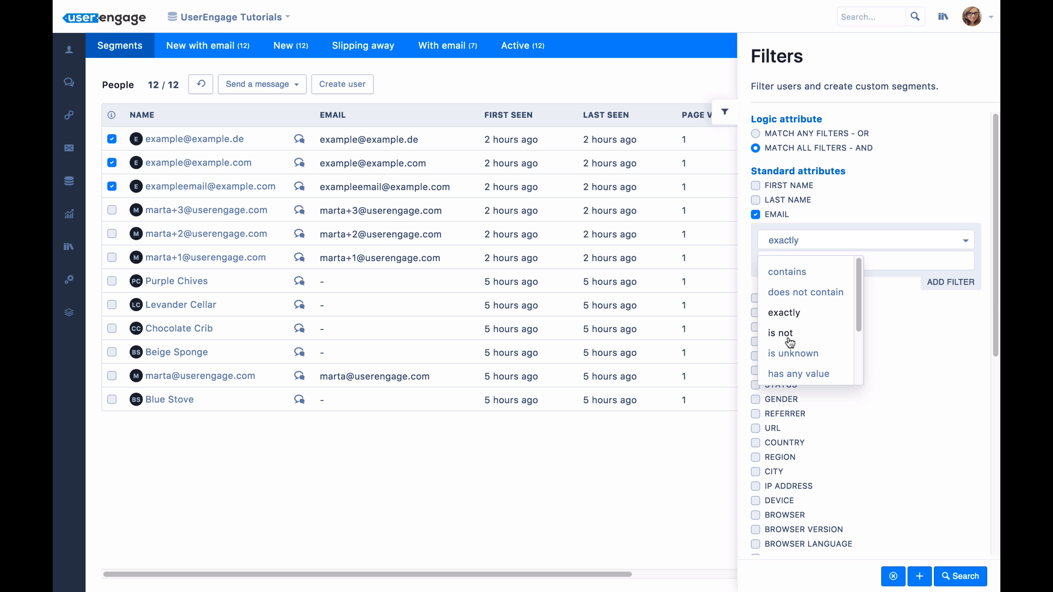
left_click(793, 374)
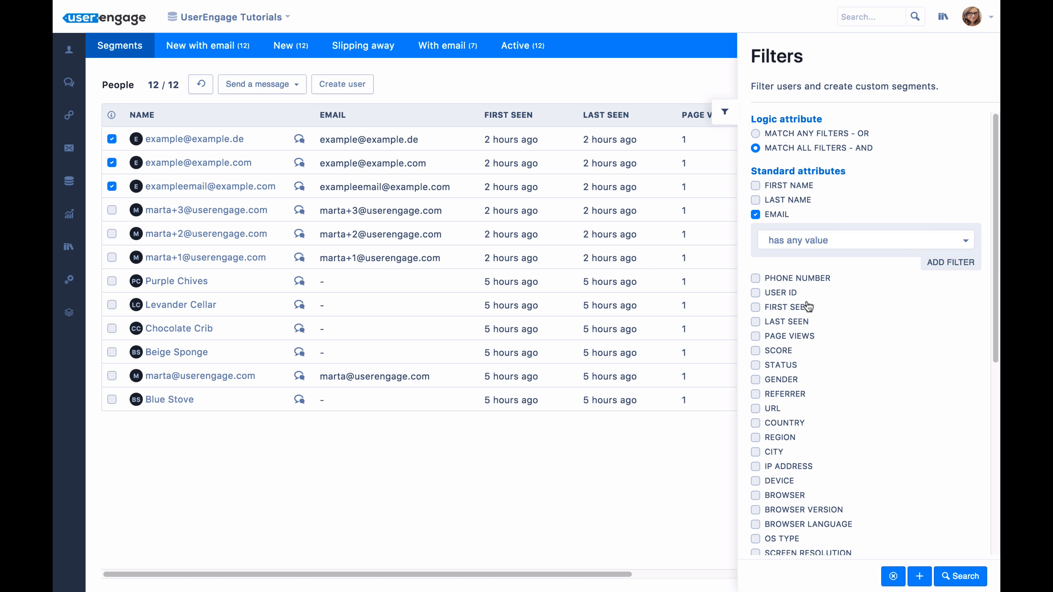
Add a Page Views filter set to exactly 1 and run the search.
scroll(806, 305, "down", 3)
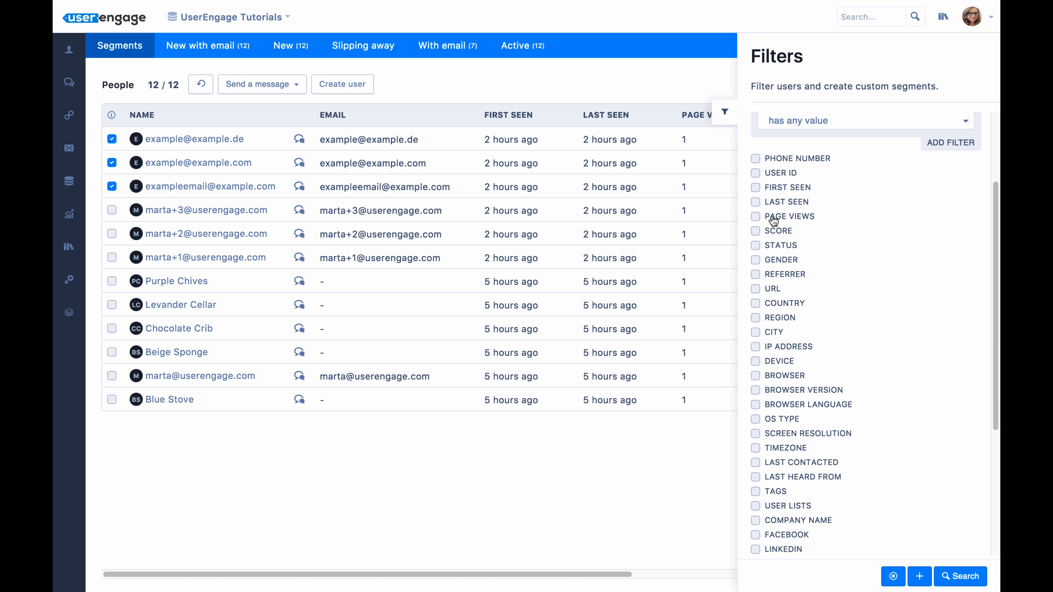
left_click(755, 217)
left_click(788, 244)
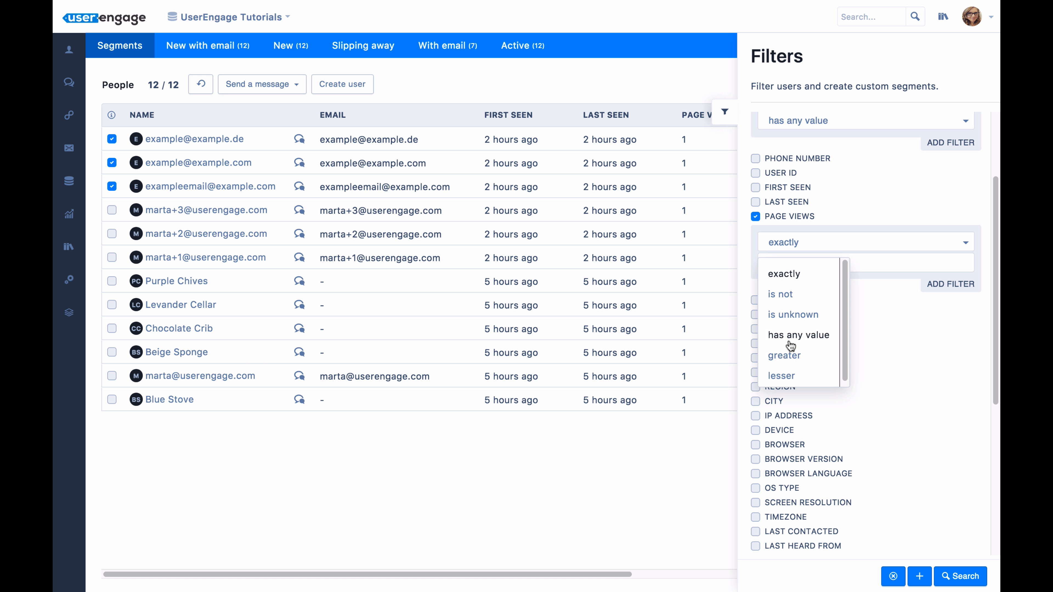
left_click(790, 335)
left_click(802, 246)
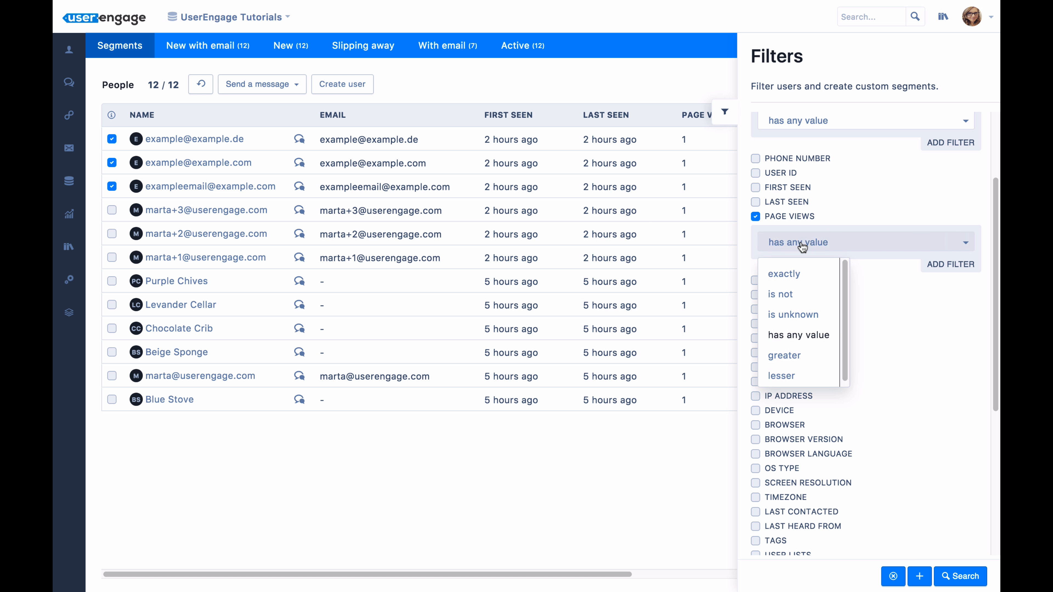
left_click(784, 275)
left_click(785, 266)
type("1")
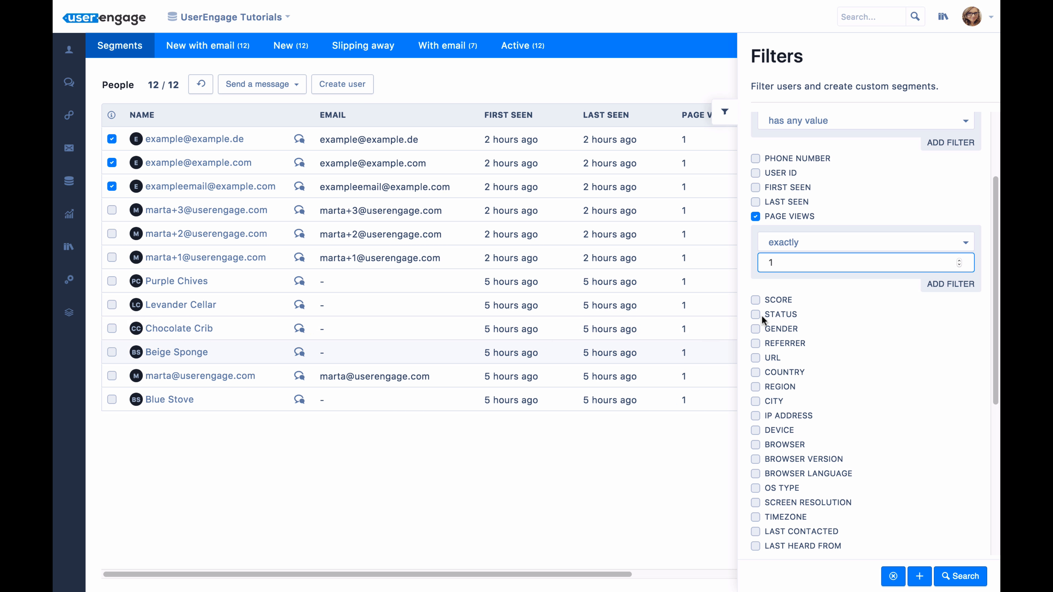
left_click(950, 575)
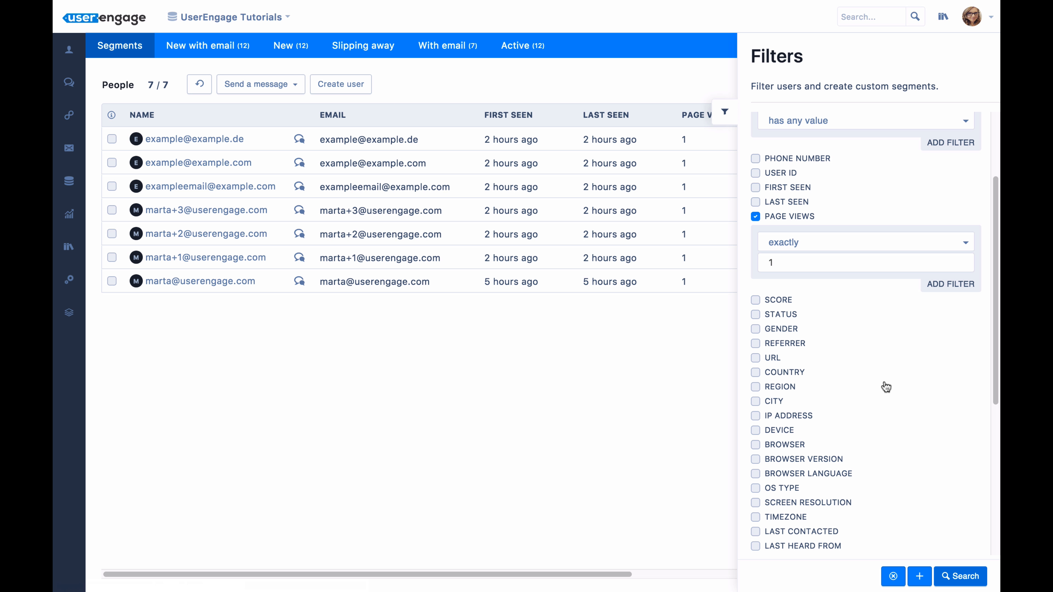
Save the current filters as a segment named "Email1view" without a description and hide the filters.
left_click(920, 577)
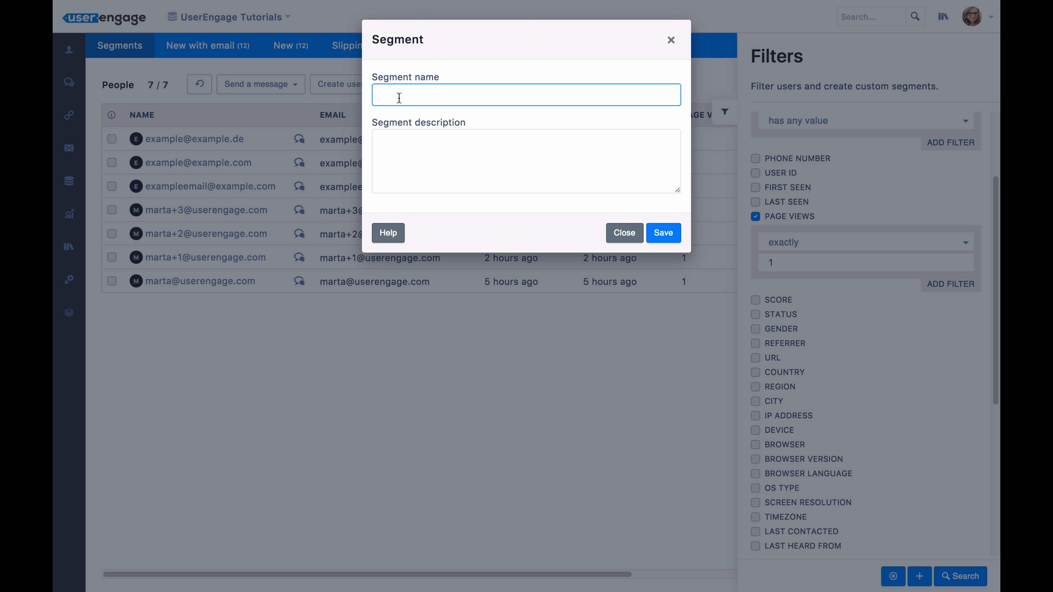
type("Email1view")
left_click(449, 137)
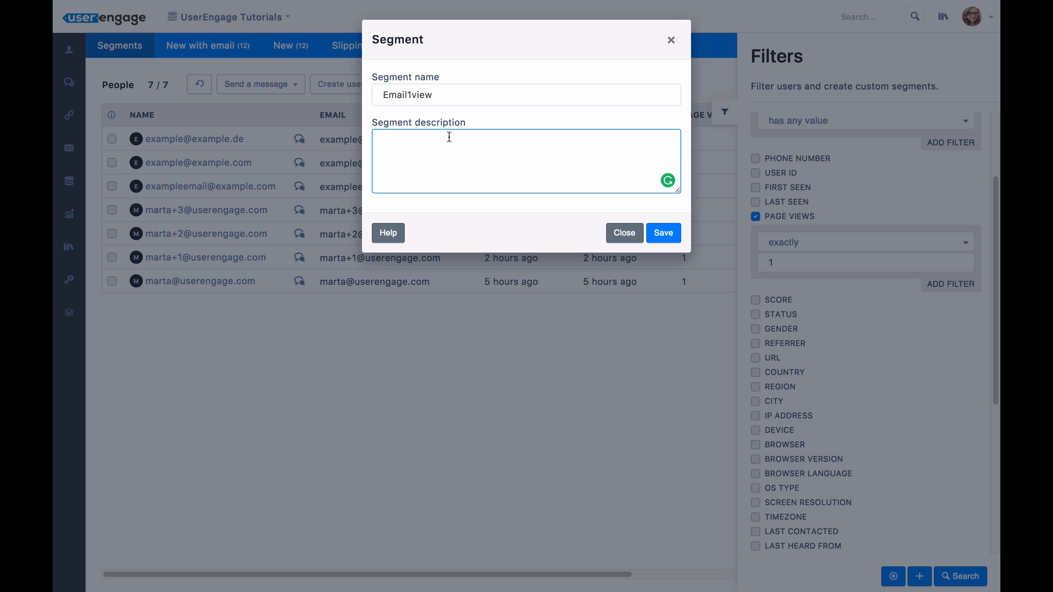
left_click(665, 232)
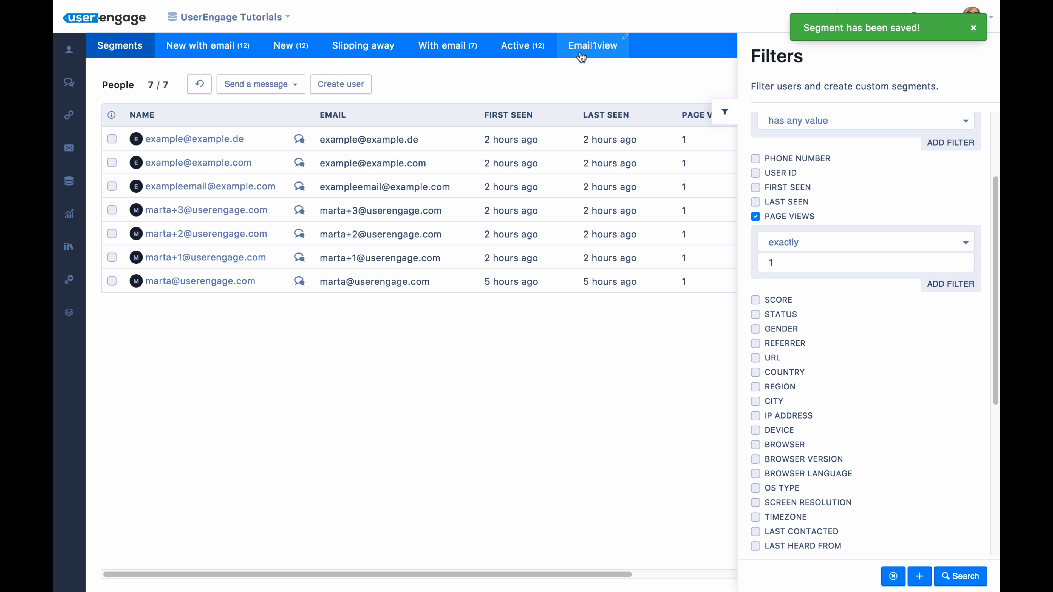
left_click(725, 112)
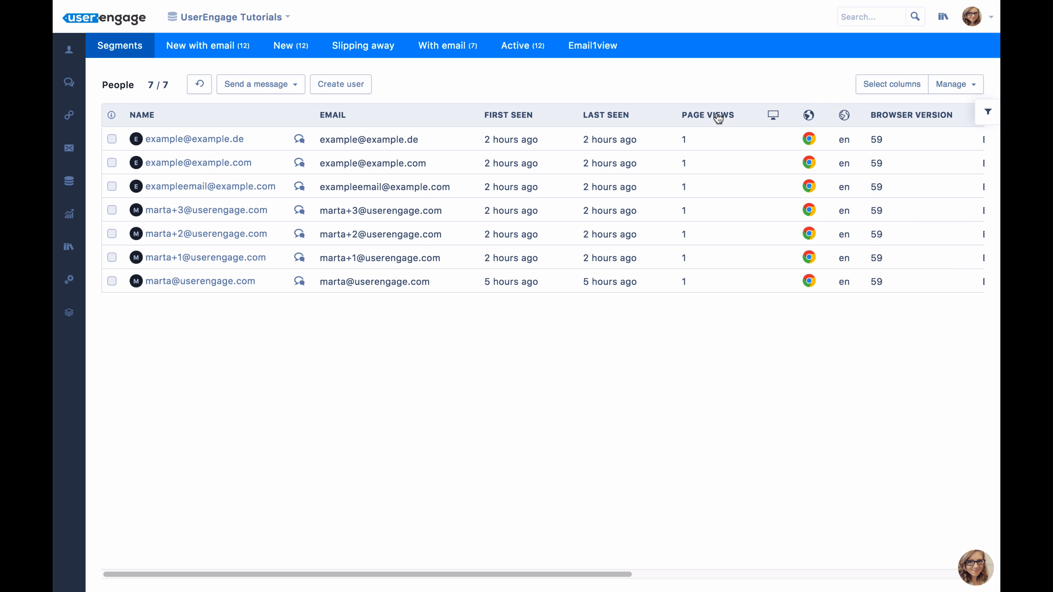
Reopen the filters, switch the filter logic to match any filters (OR), and run the search.
left_click(987, 115)
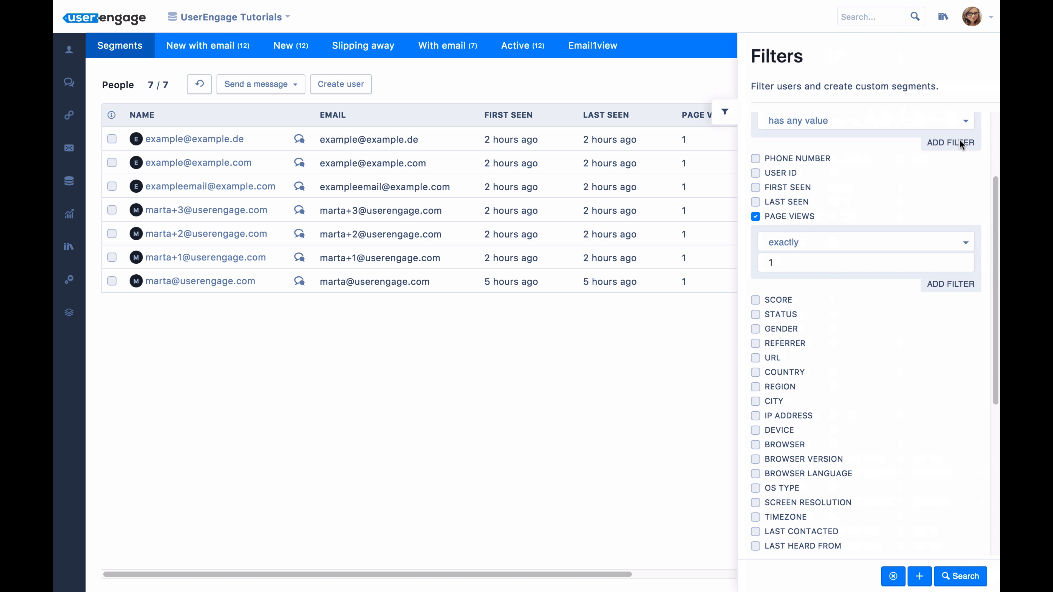
scroll(878, 320, "up", 3)
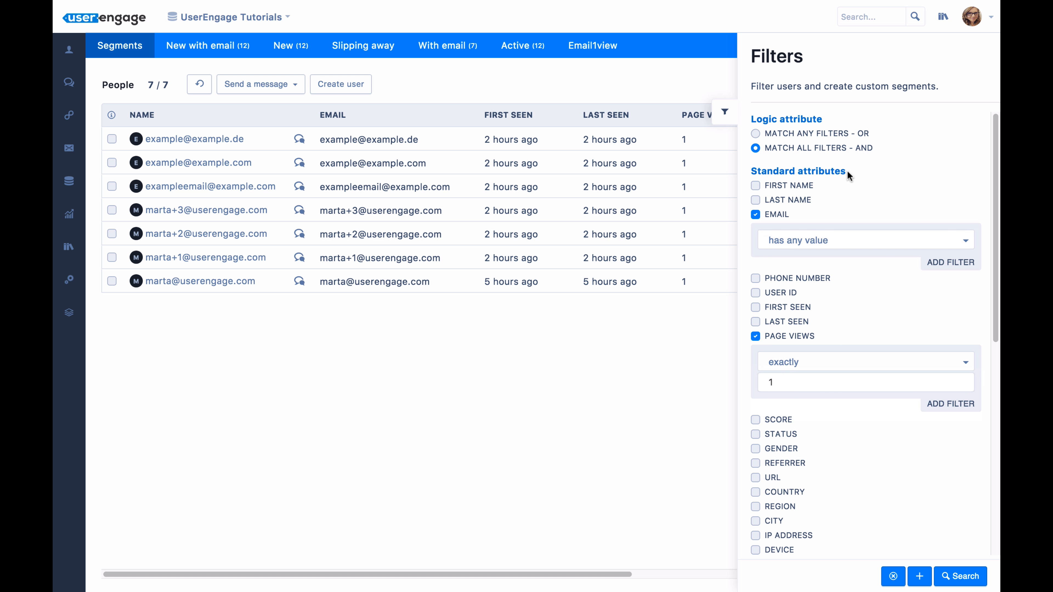
left_click(755, 149)
mouse_move(783, 221)
mouse_move(794, 345)
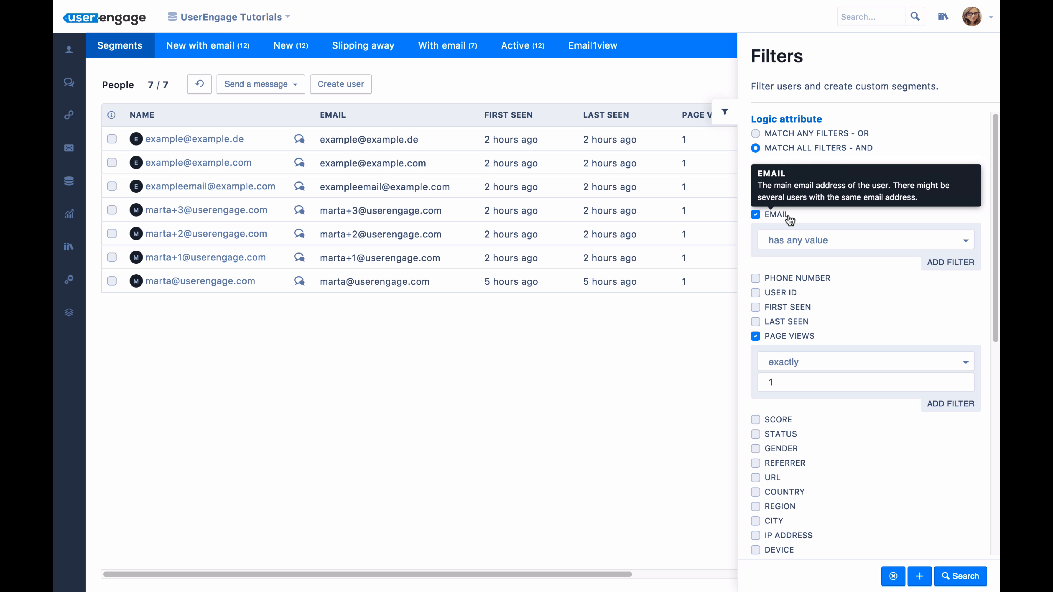
left_click(790, 133)
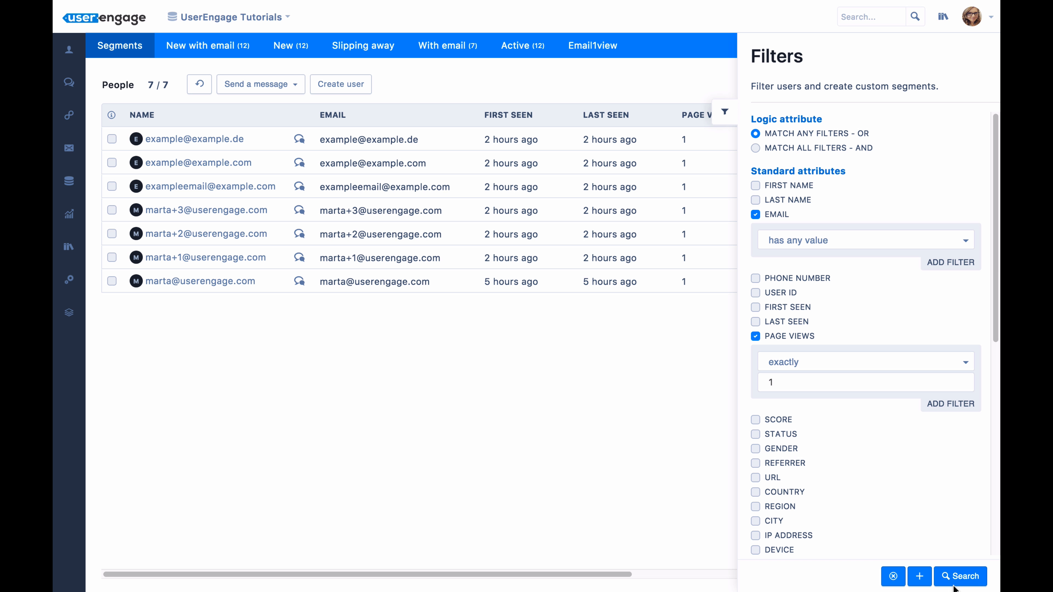
left_click(952, 574)
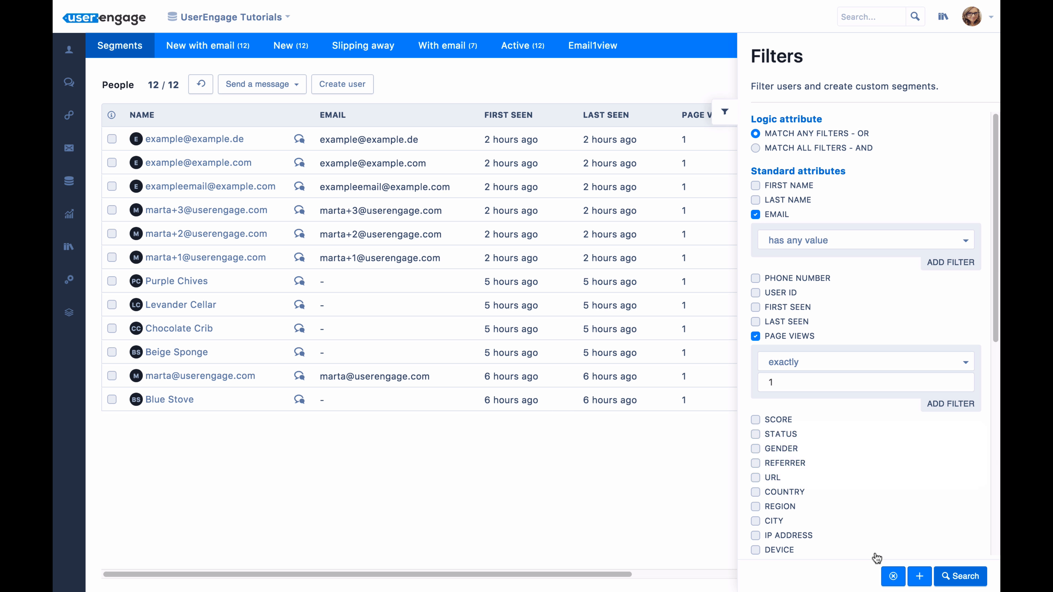
Clear all filters, then hide and reopen the filter options.
left_click(893, 576)
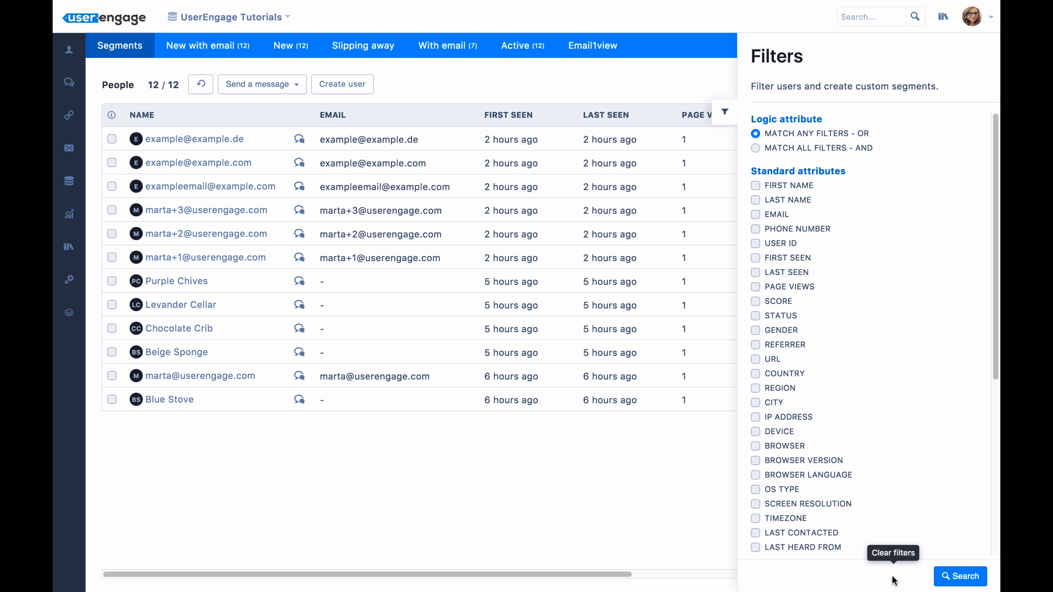
left_click(733, 121)
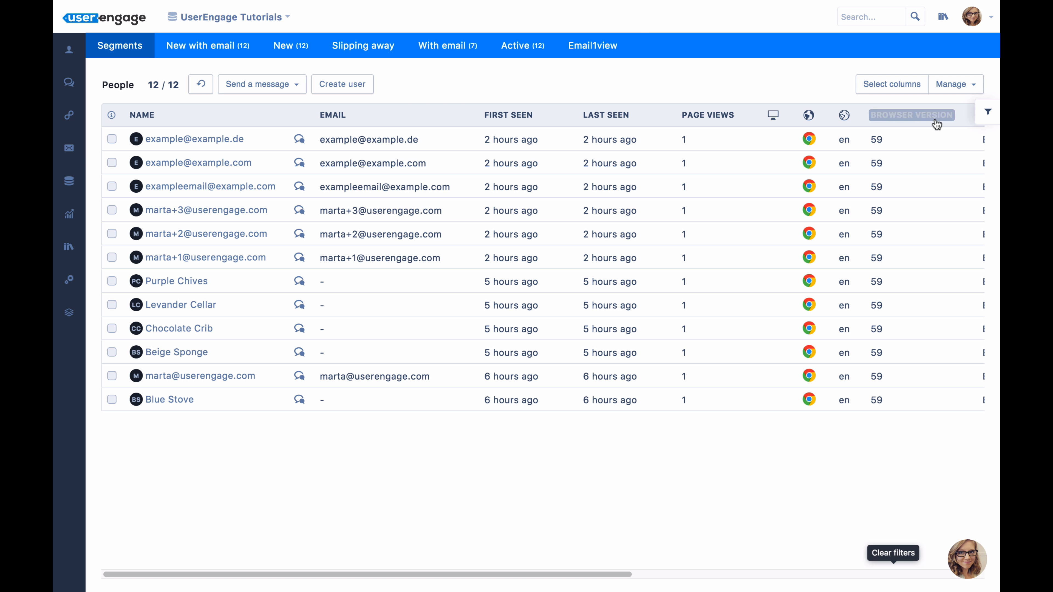
left_click(987, 112)
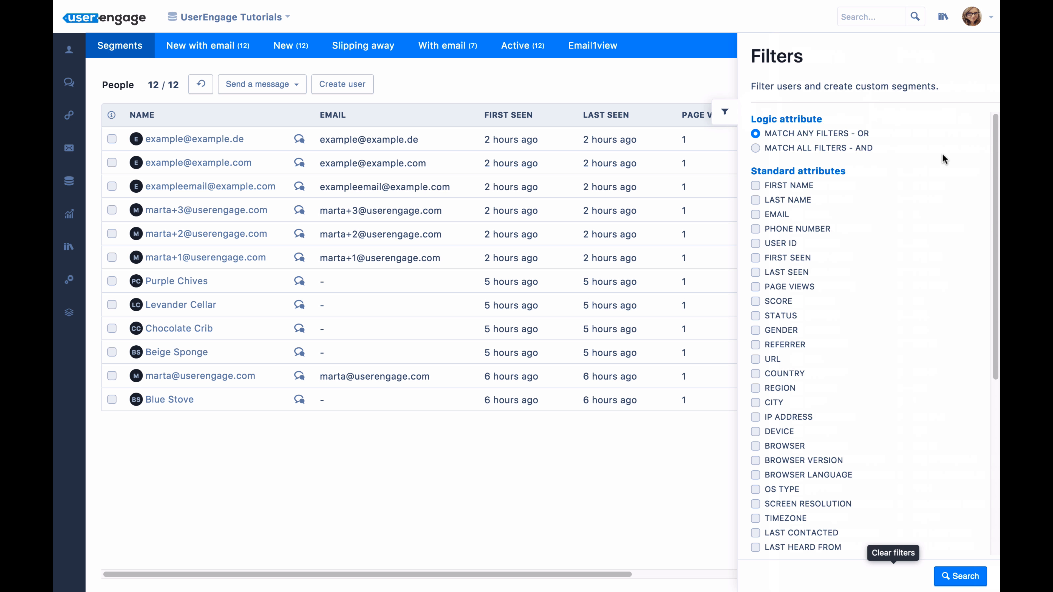